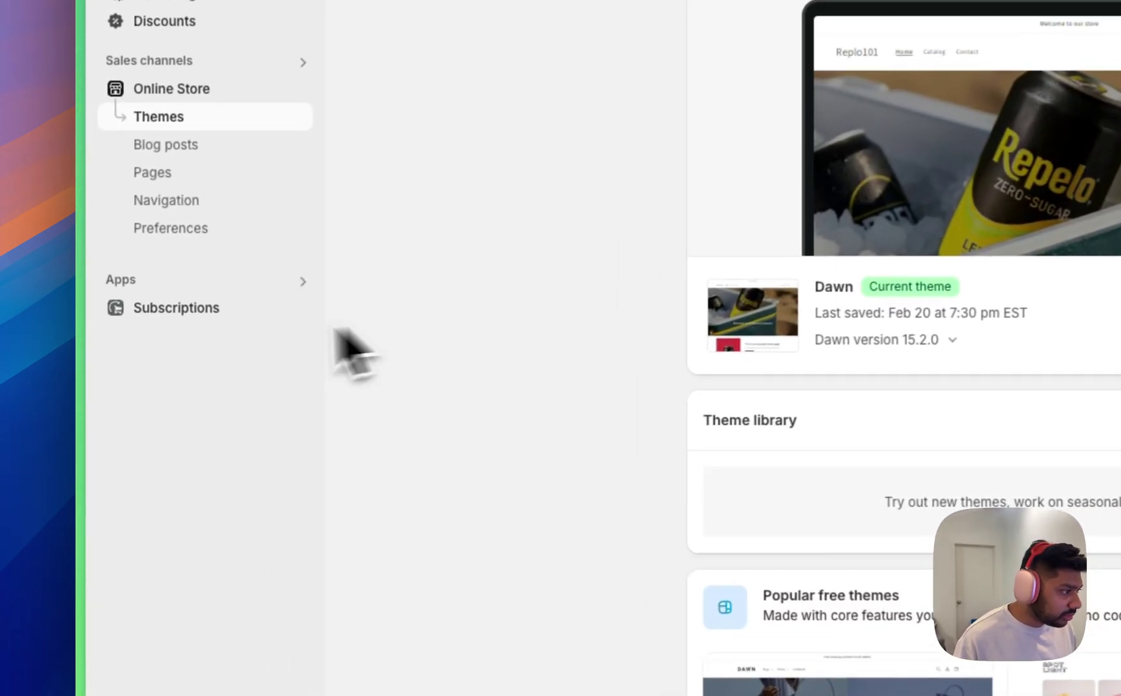
- From the Replo dashboard, start a new project connected to the Shopify store
mouse_move(80, 516)
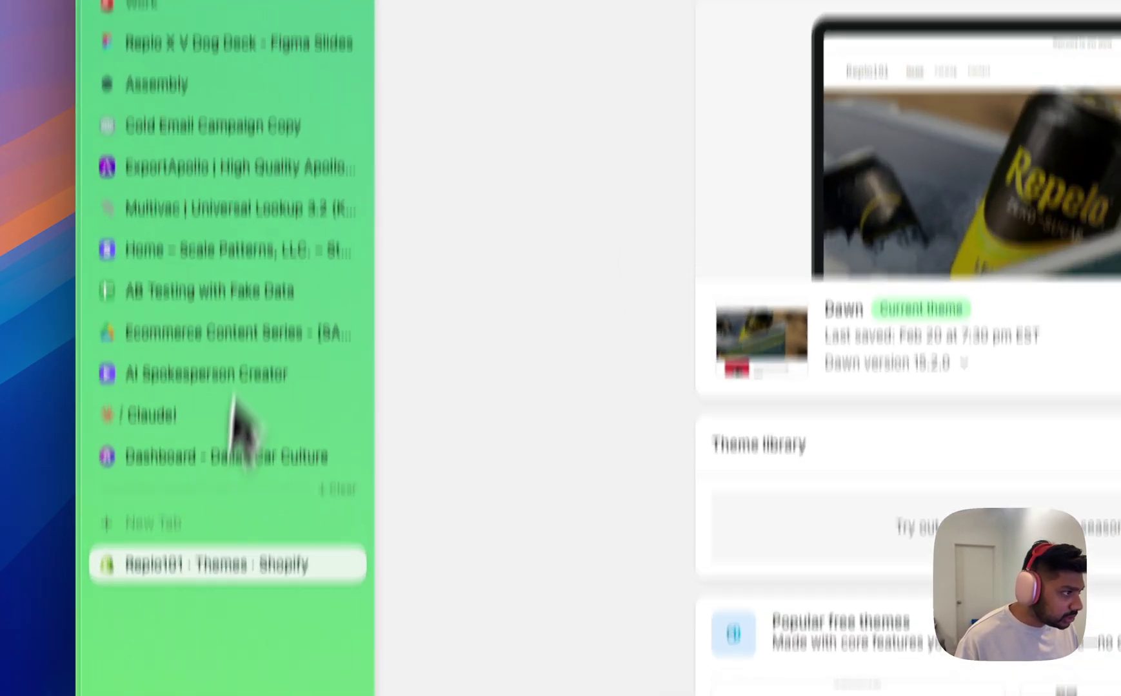
click(335, 232)
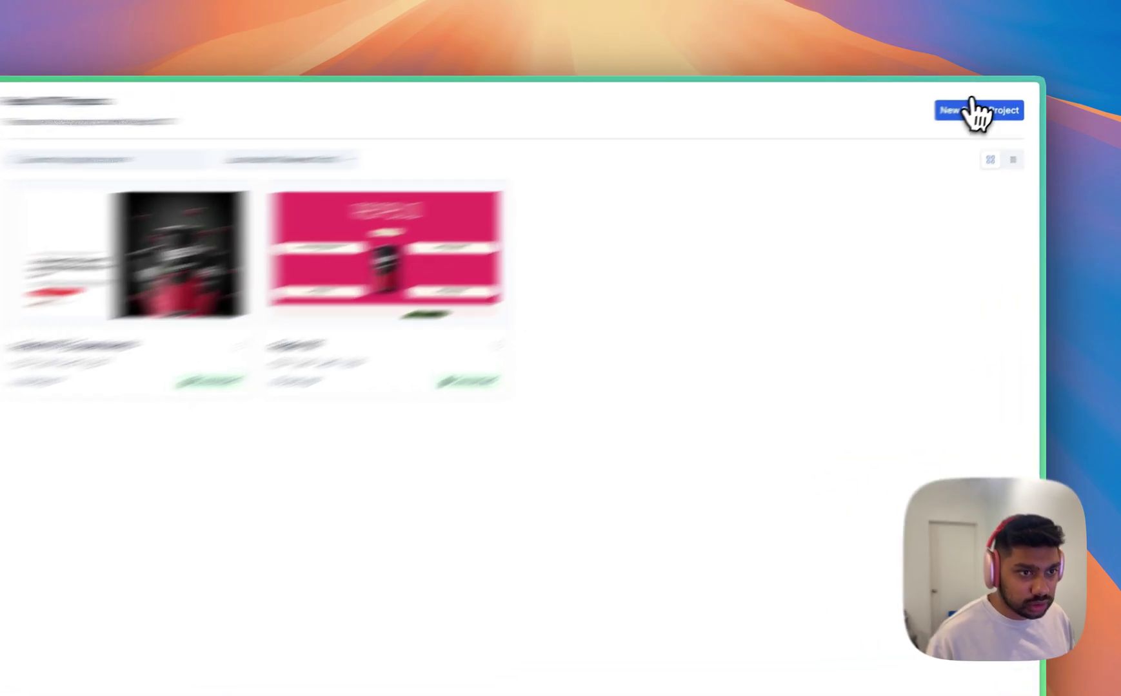
click(990, 102)
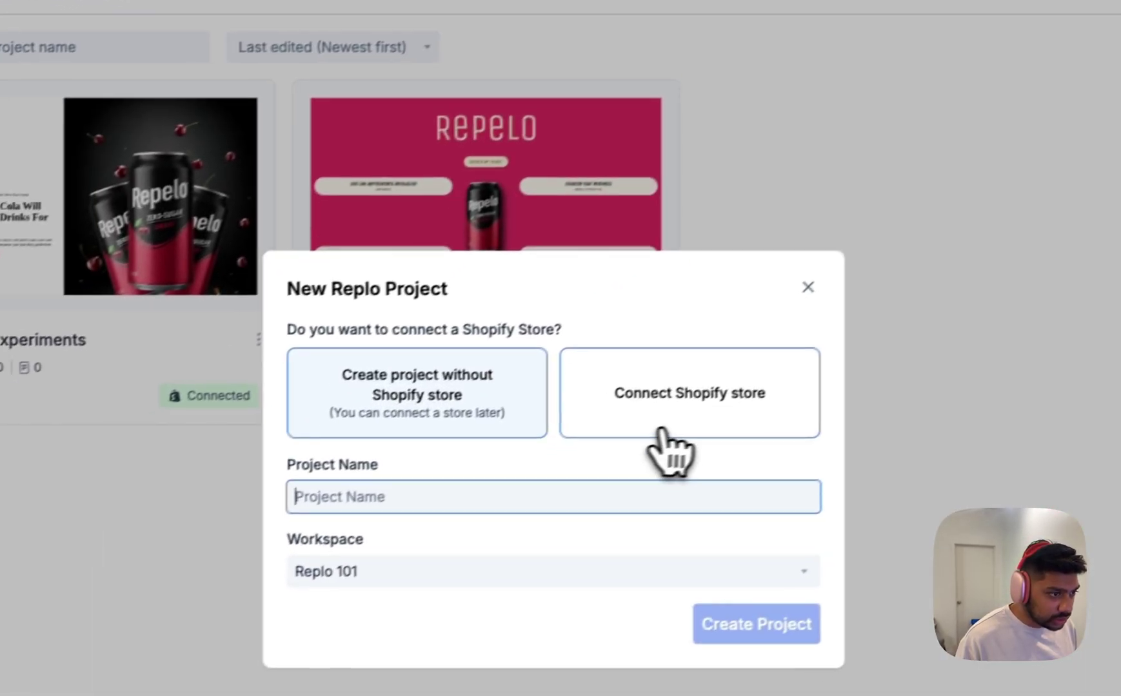
click(445, 539)
- Name the project '2 Ways To Build Landing Pages'
click(177, 612)
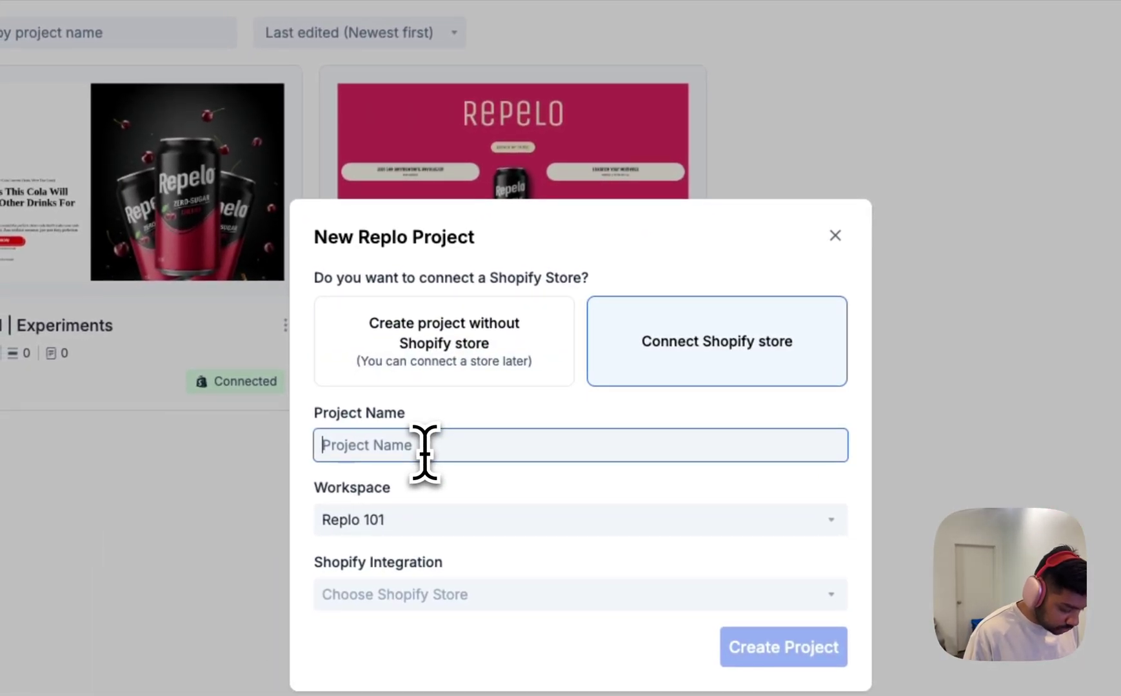
text(2 Ways TO Bu)
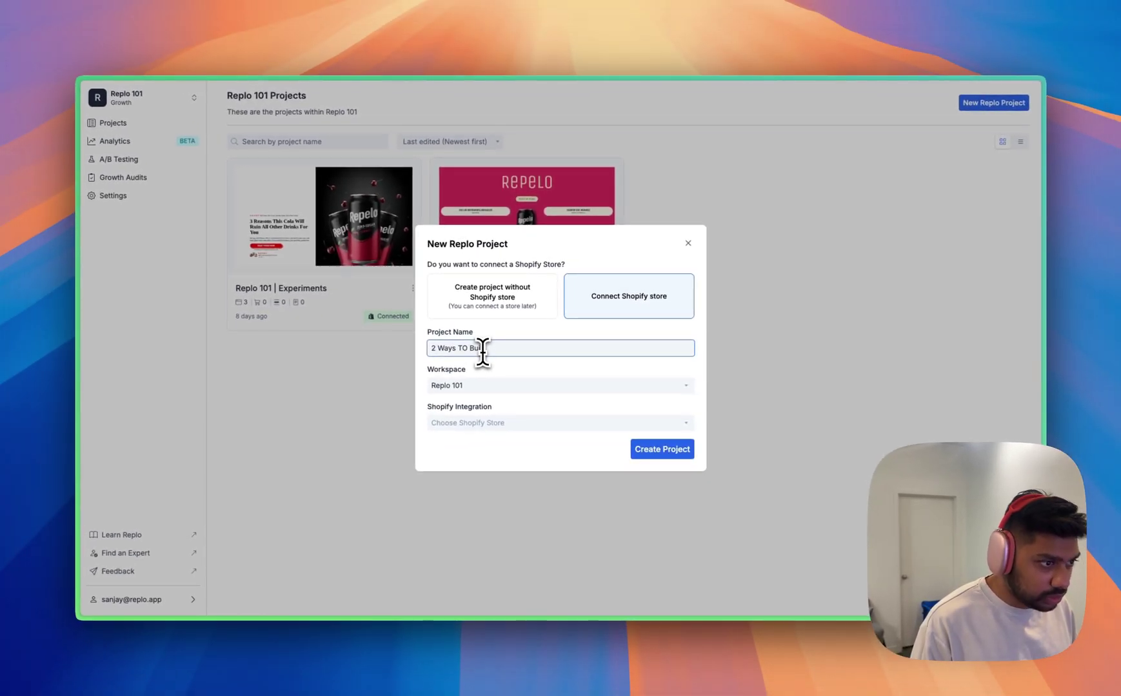
key(BackSpace)
key(BackSpace)
text(Build Landing Pages)
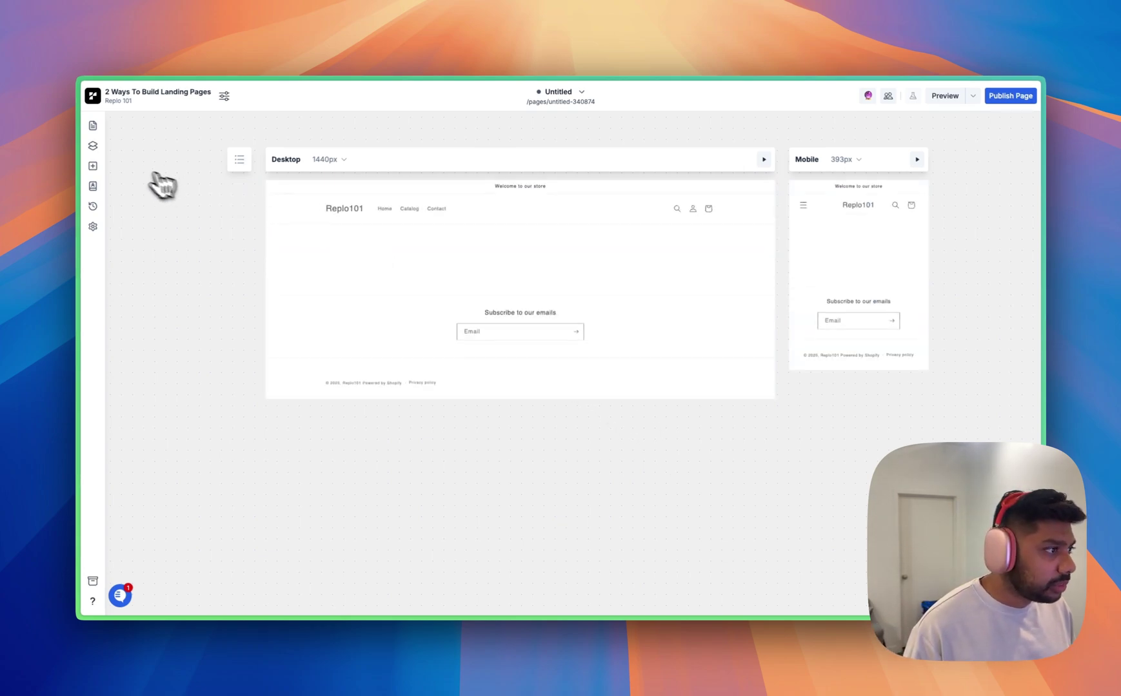
- Browse the Pages templates in the Replo Marketplace and open the Blume Bundle Product Template
click(93, 166)
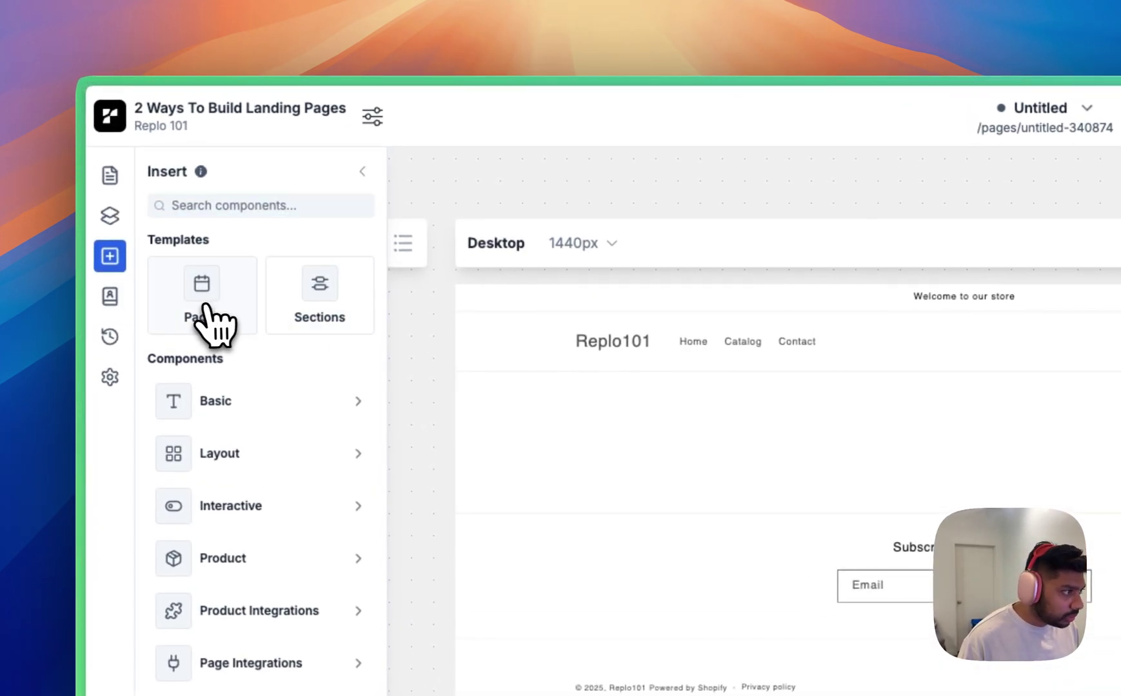
click(205, 302)
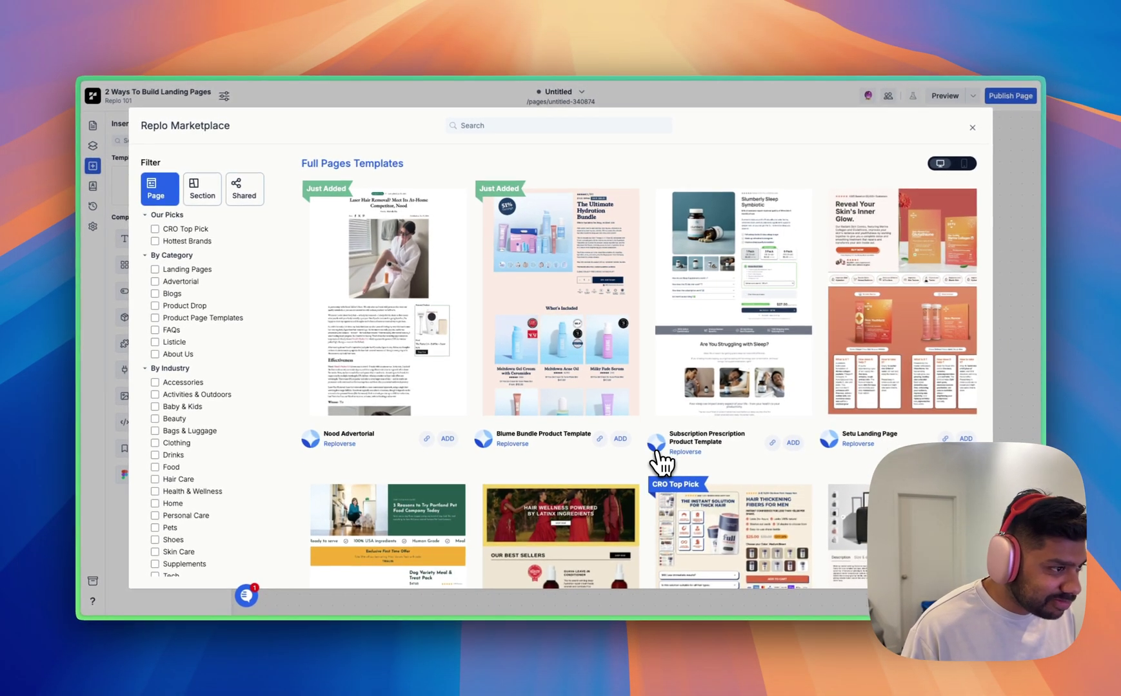
scroll(659, 460, down, 6)
scroll(659, 460, down, 5)
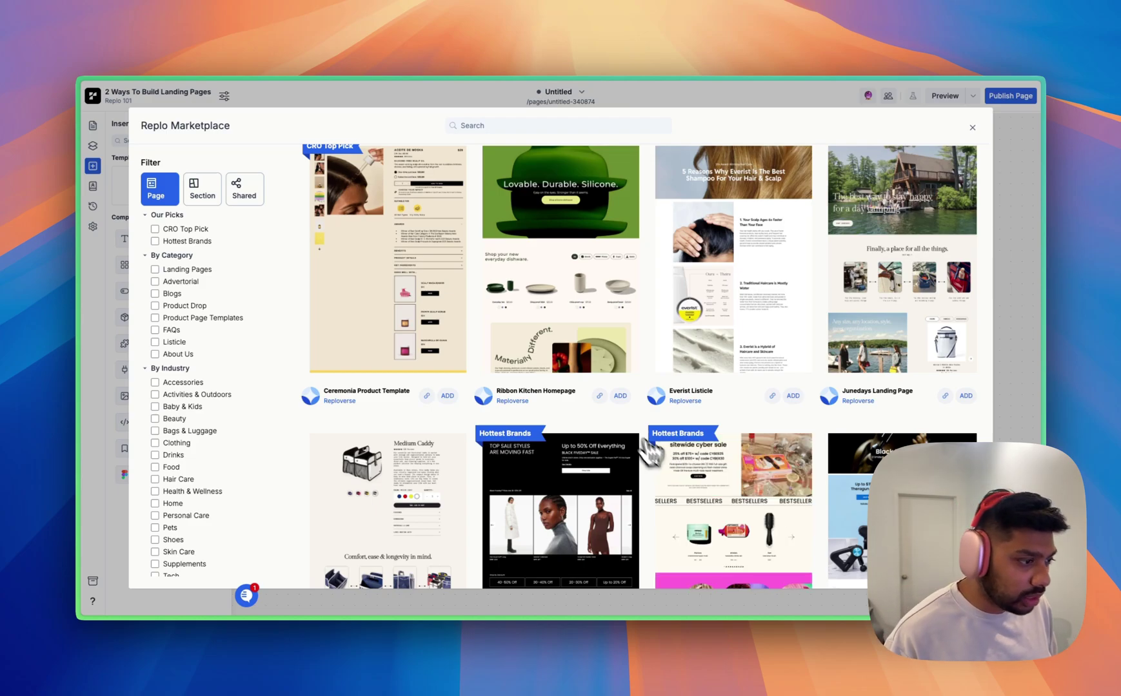
scroll(645, 450, up, 10)
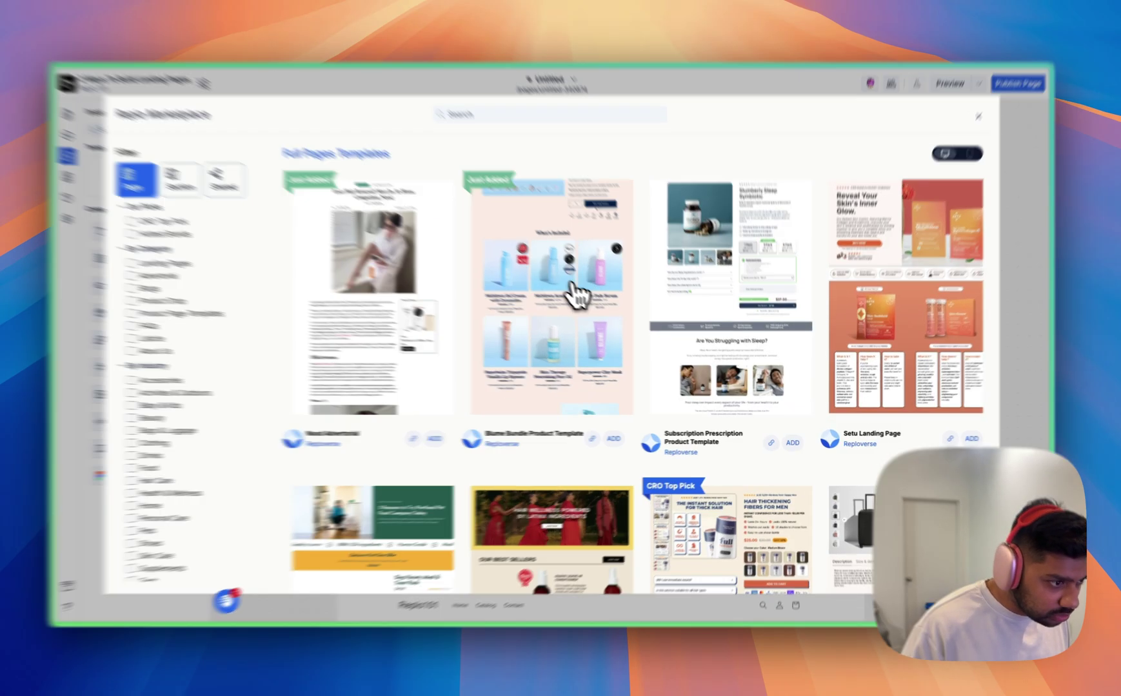
click(576, 295)
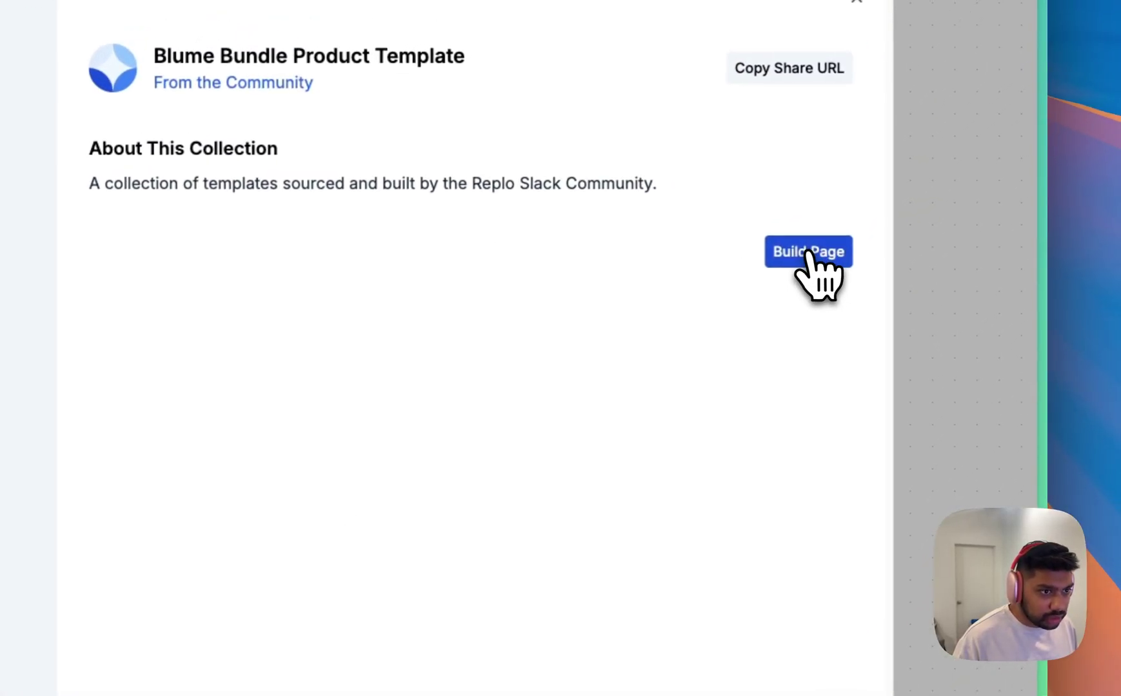
- Build the page from the Blume template and set its product section to Repelo
click(822, 244)
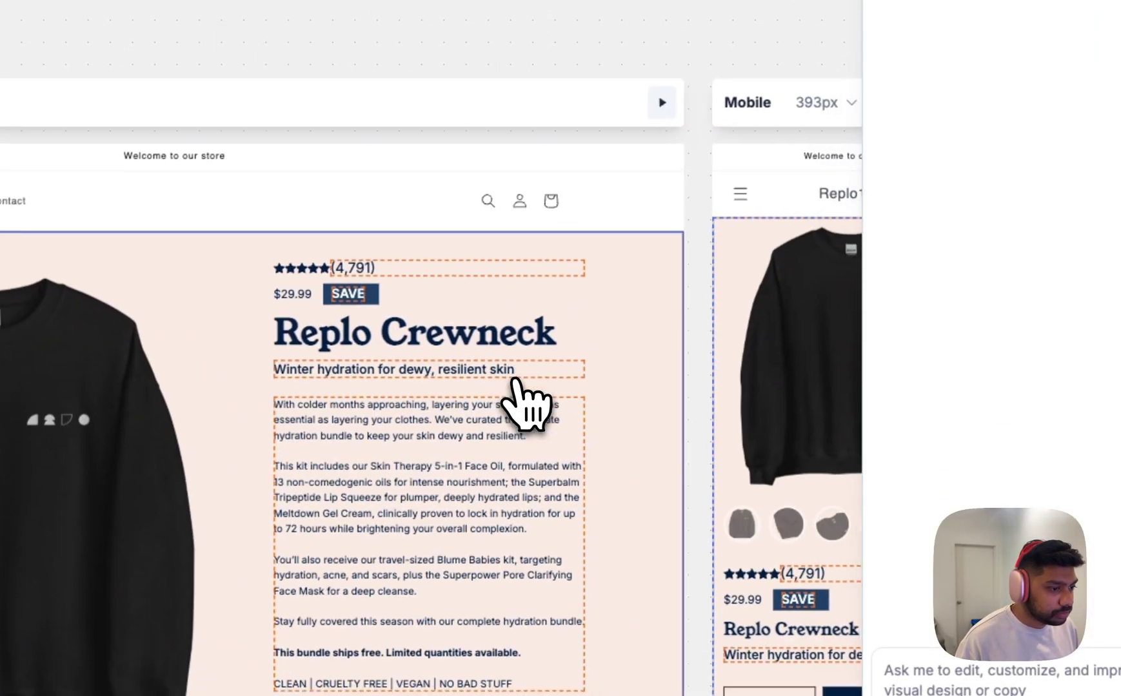
scroll(597, 451, down, 15)
scroll(594, 451, up, 15)
scroll(532, 274, up, 5)
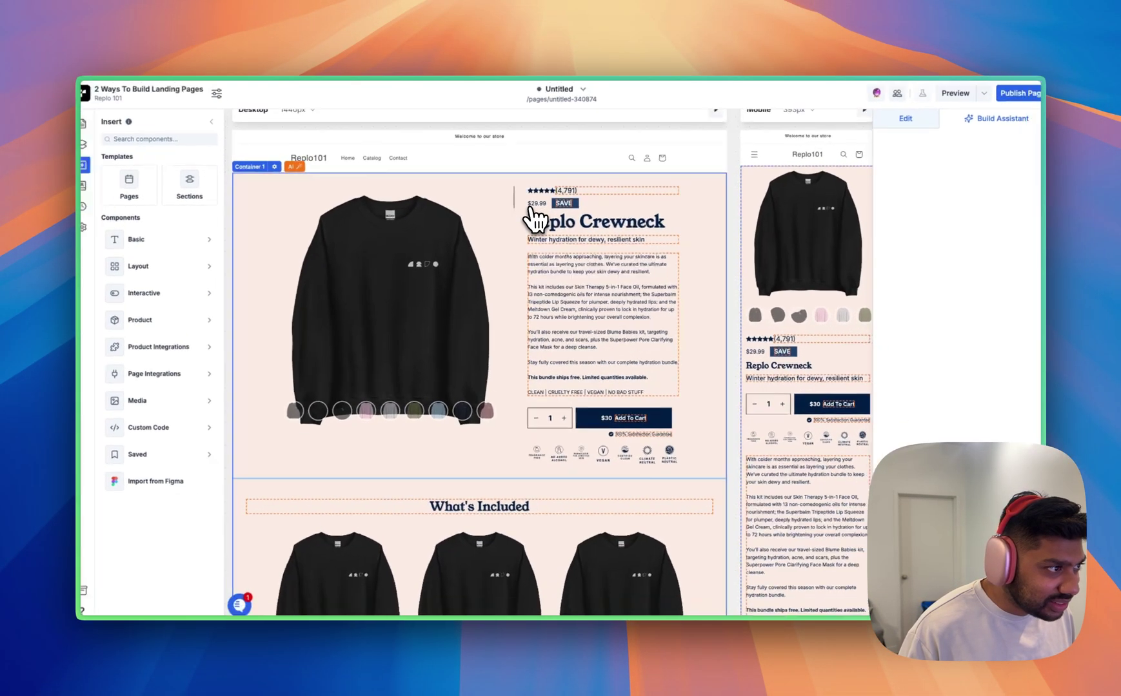
scroll(486, 220, down, 2)
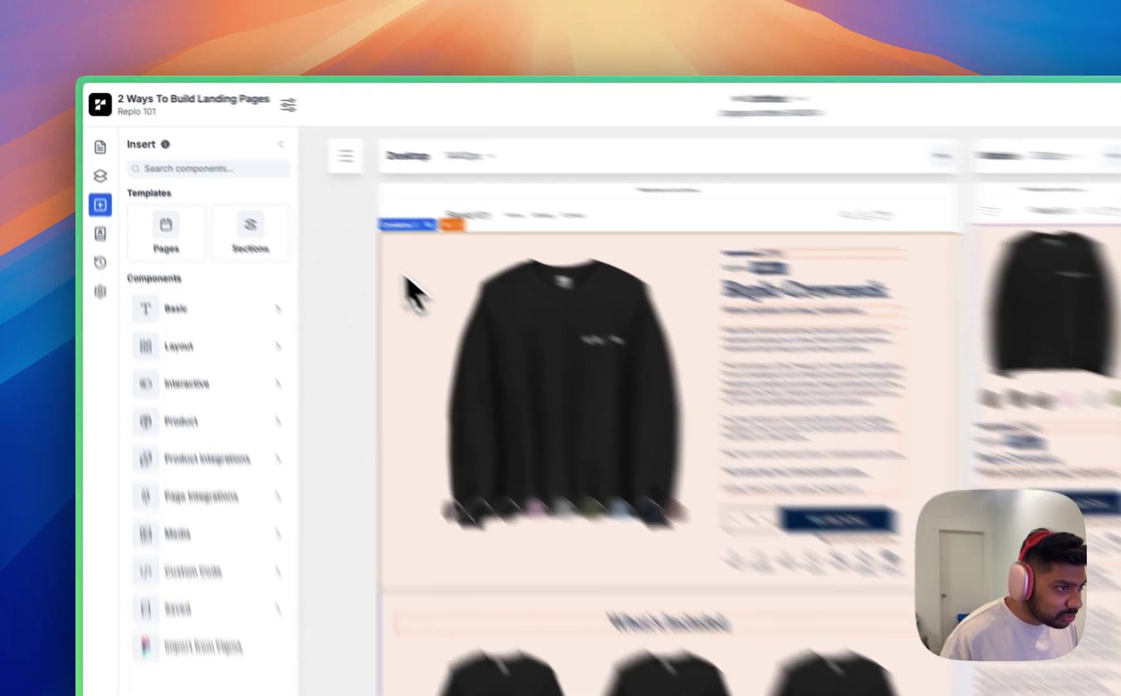
key(l)
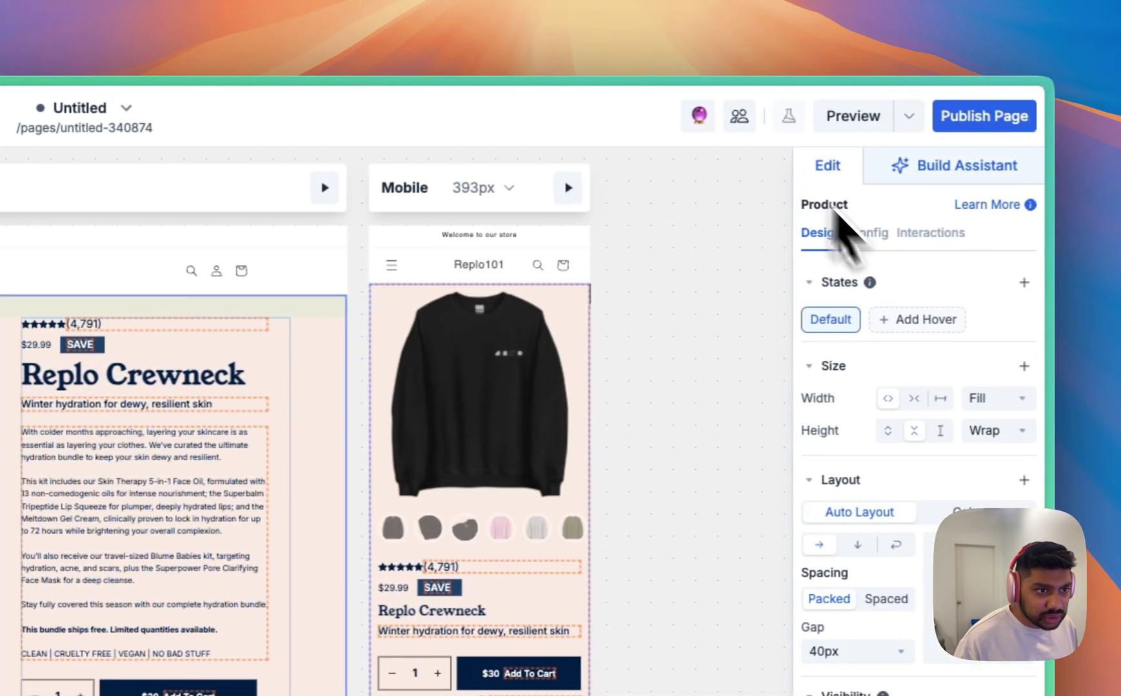
click(863, 234)
click(911, 308)
click(584, 222)
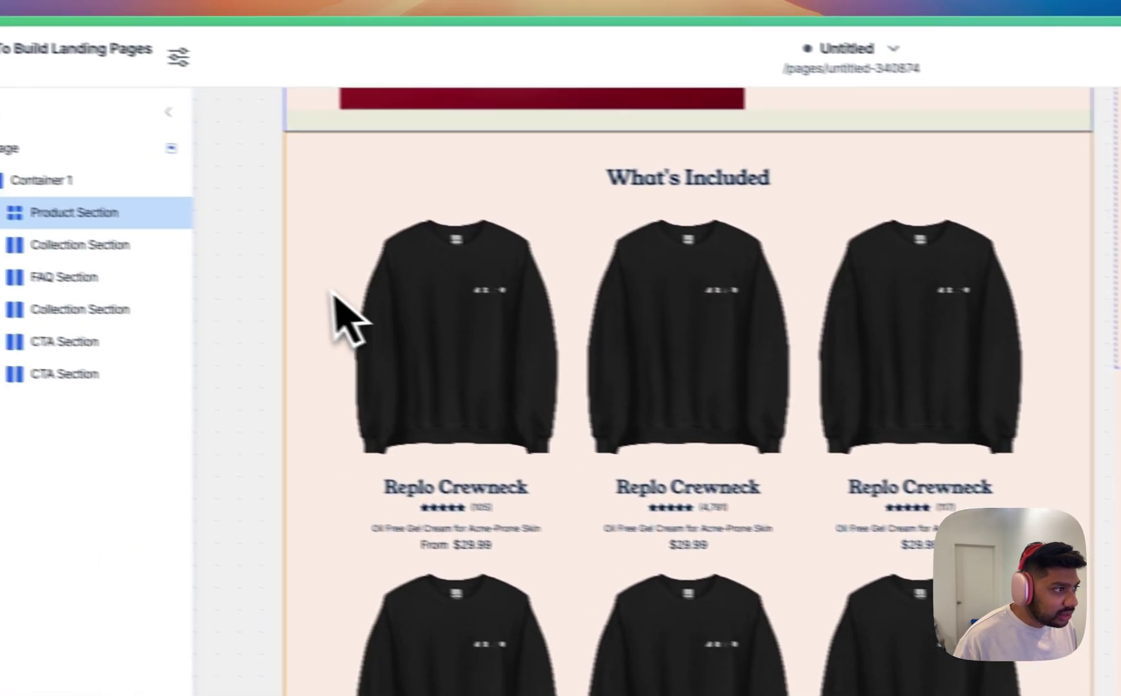
- Delete the What's Included section and select the Check These Out collection section
click(3, 245)
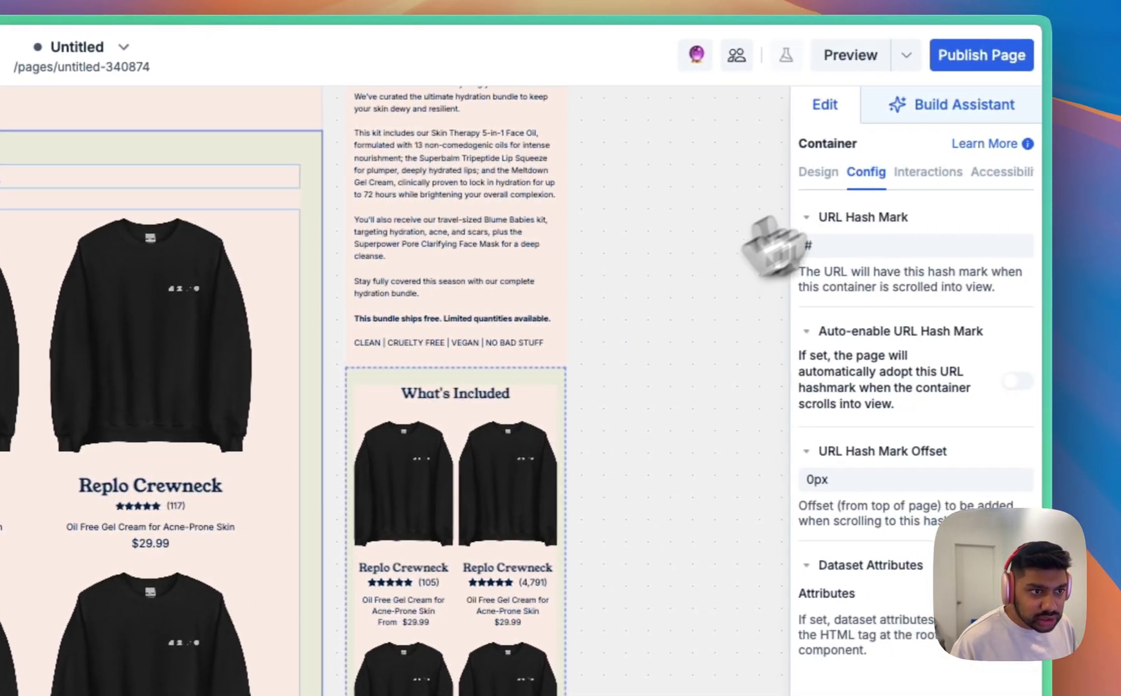
click(819, 175)
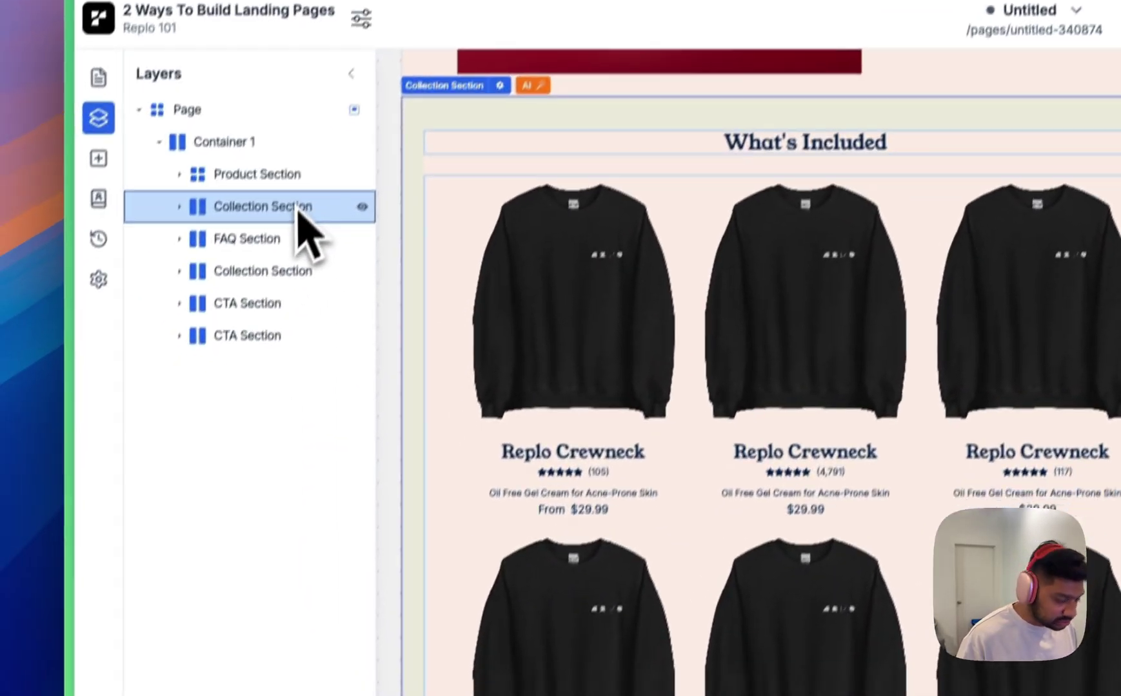
key(Delete)
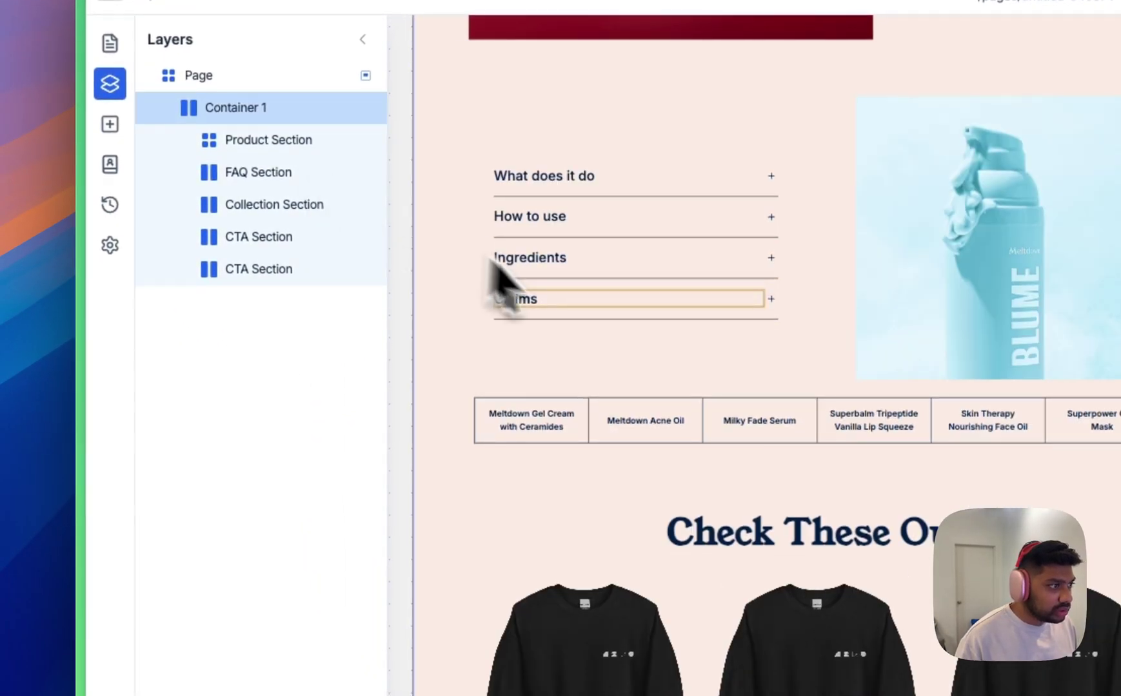
scroll(575, 299, down, 6)
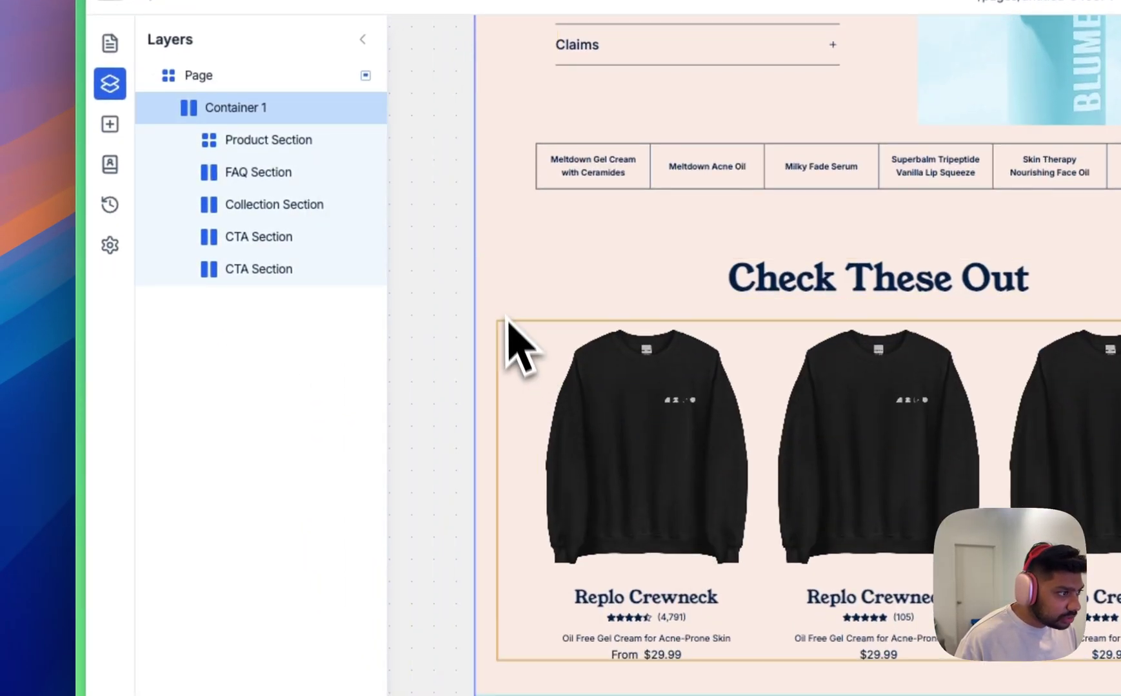
click(509, 327)
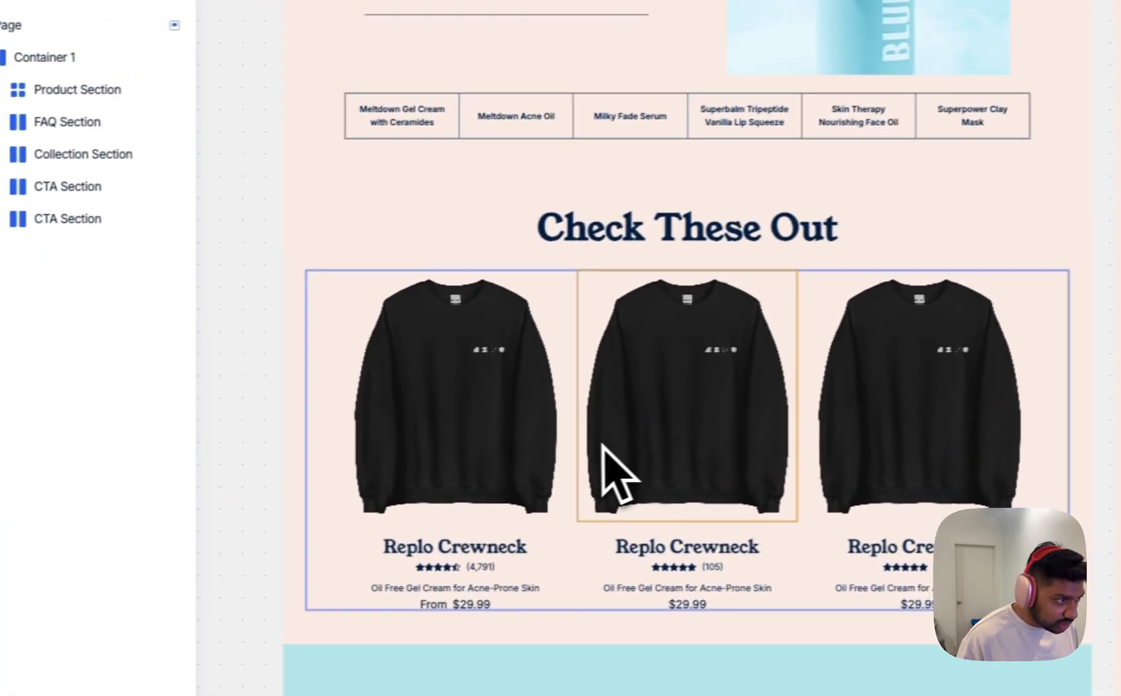
click(304, 255)
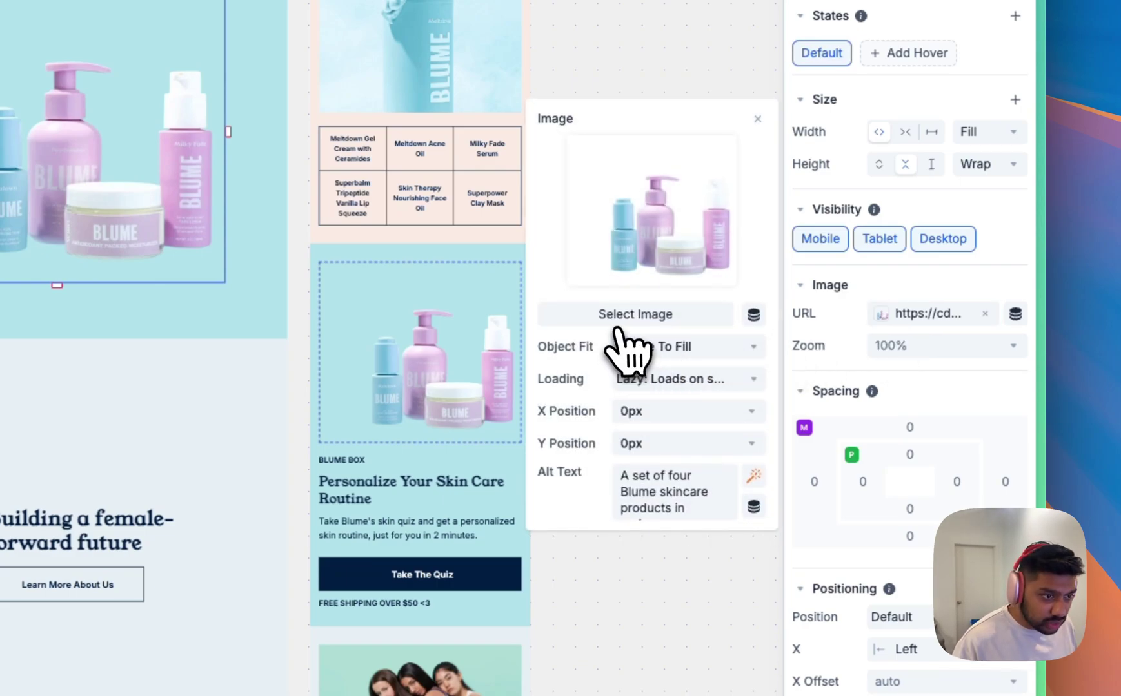
- Replace the Blume Box skincare image with the lemonlime-diet-pour photo
click(616, 323)
scroll(445, 419, down, 3)
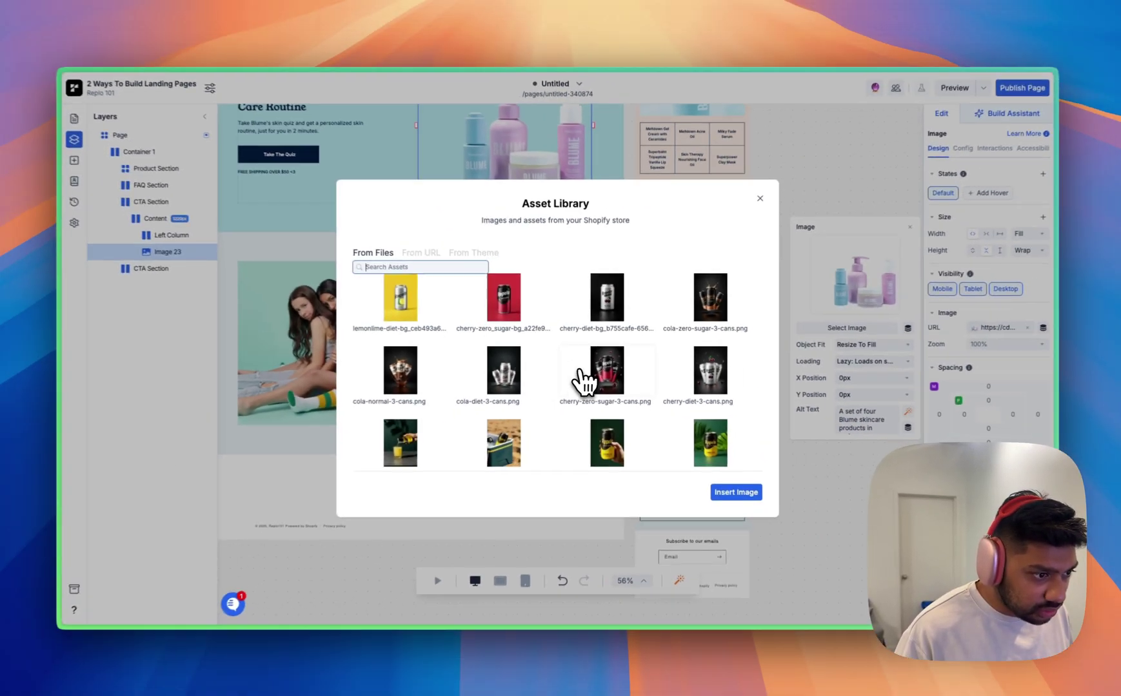
scroll(590, 380, down, 5)
scroll(594, 381, down, 1)
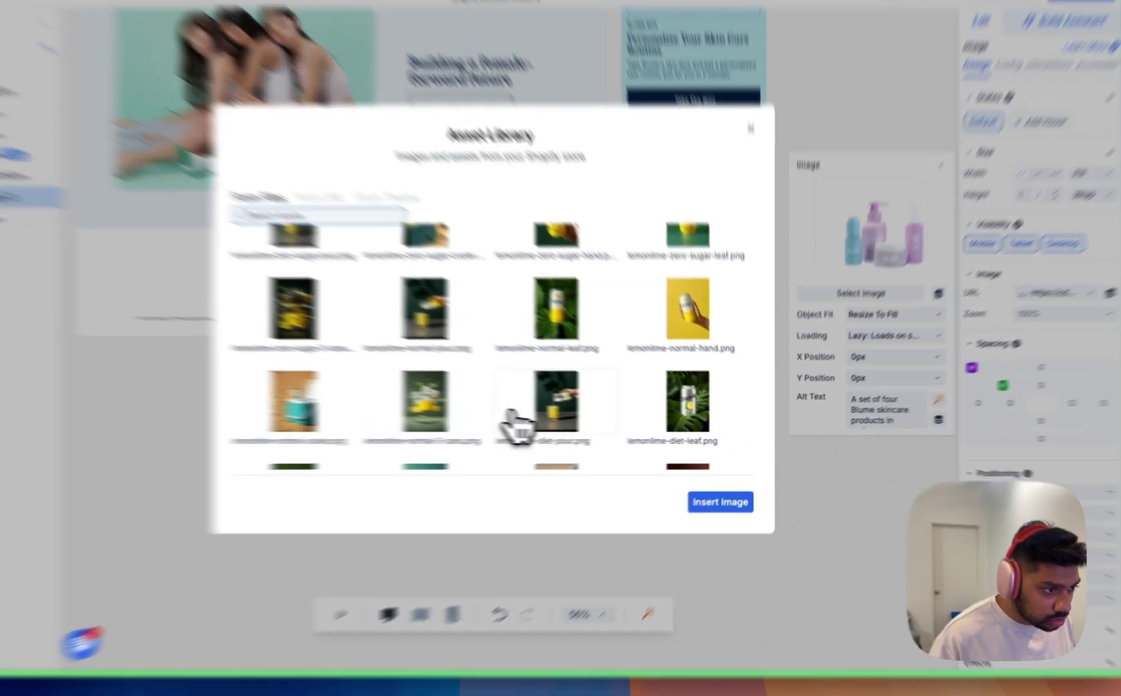
click(608, 411)
click(733, 487)
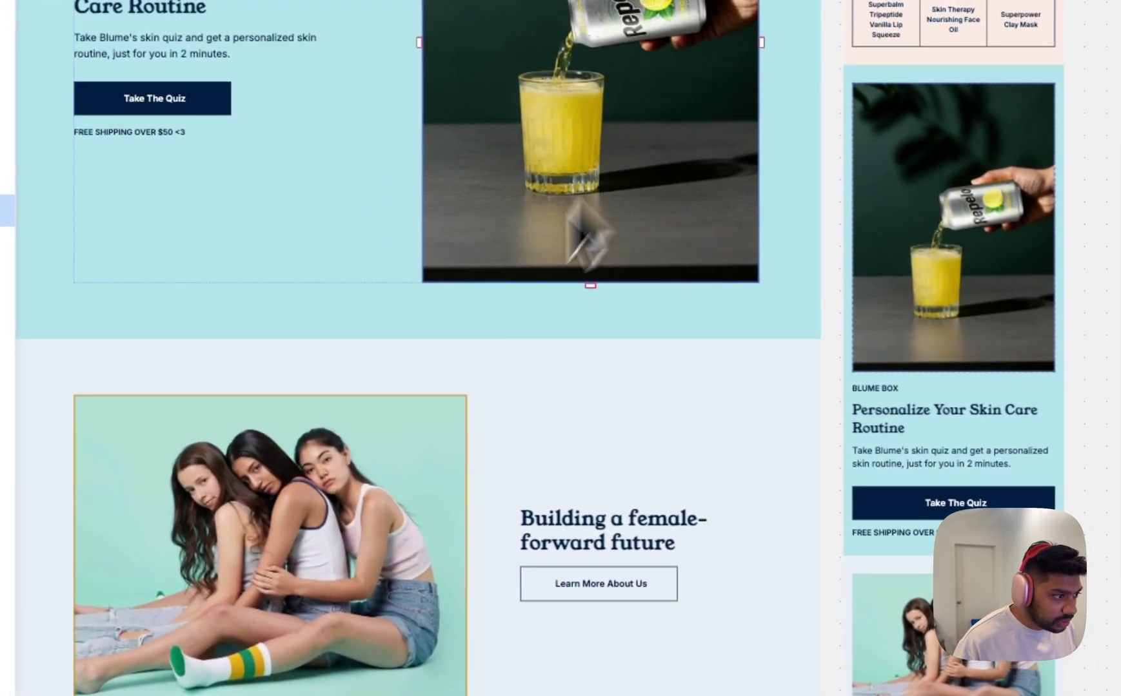
- Replace the second CTA photo with the zero-sugar cola cans image
click(223, 266)
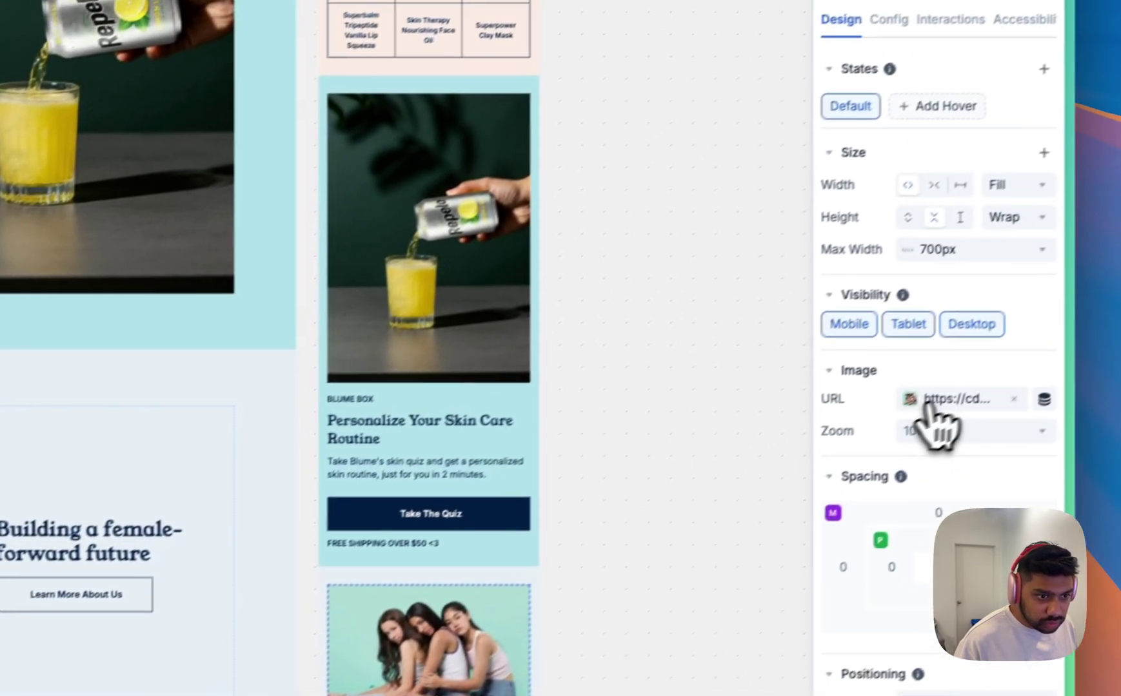
click(938, 425)
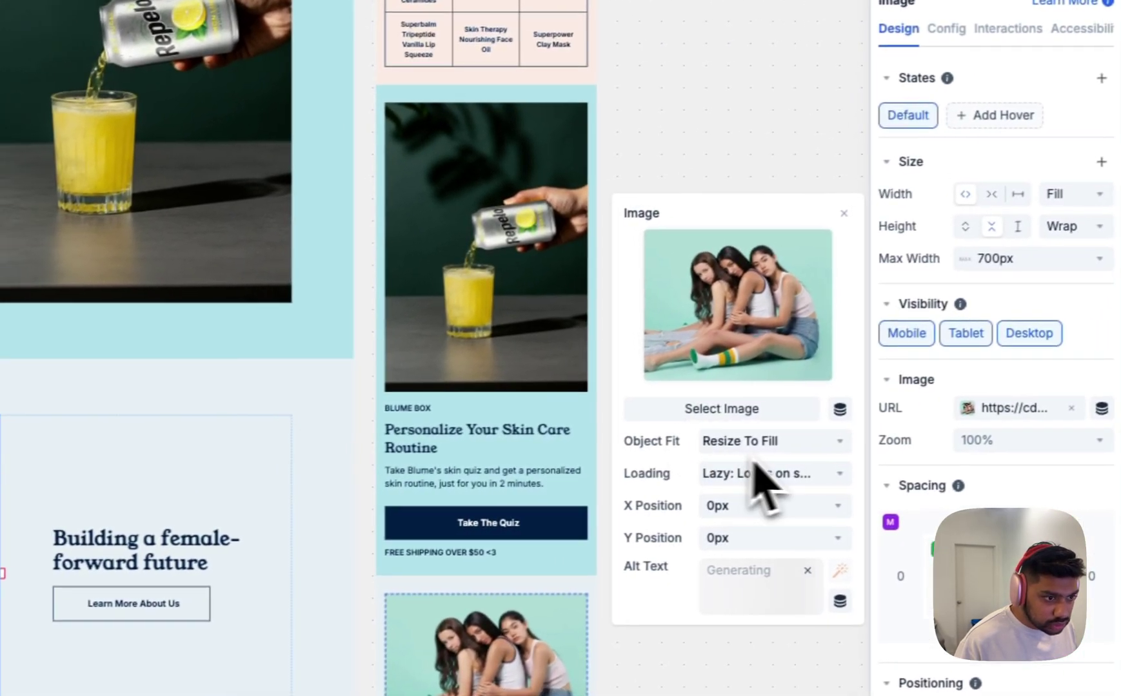
click(774, 409)
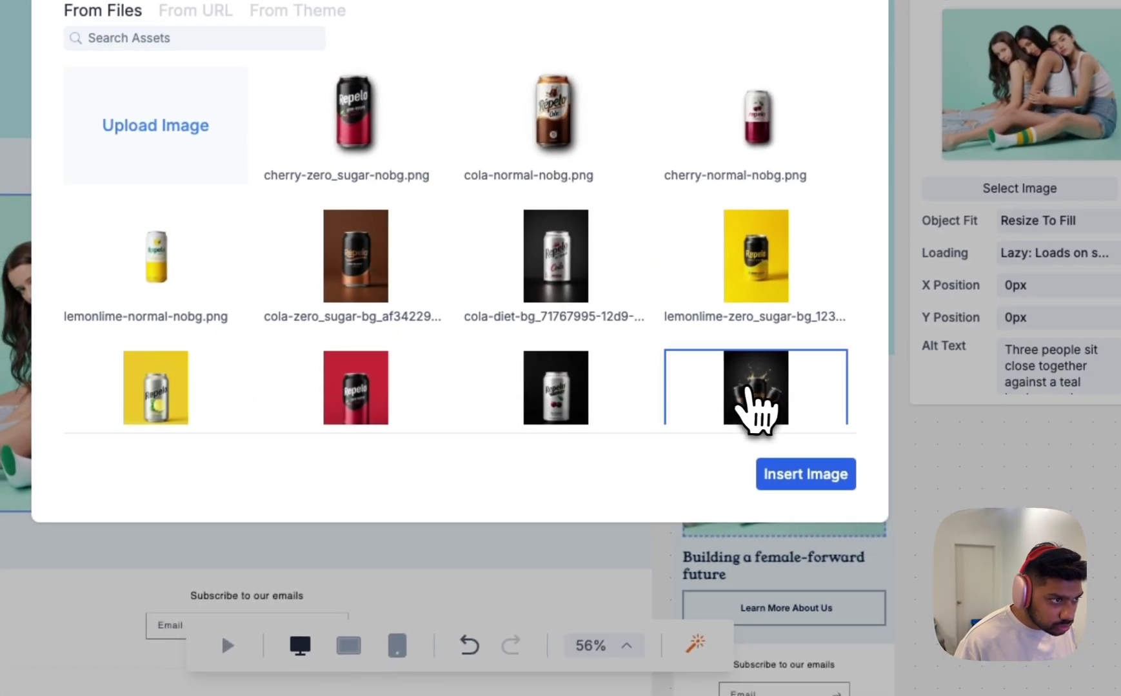
click(806, 476)
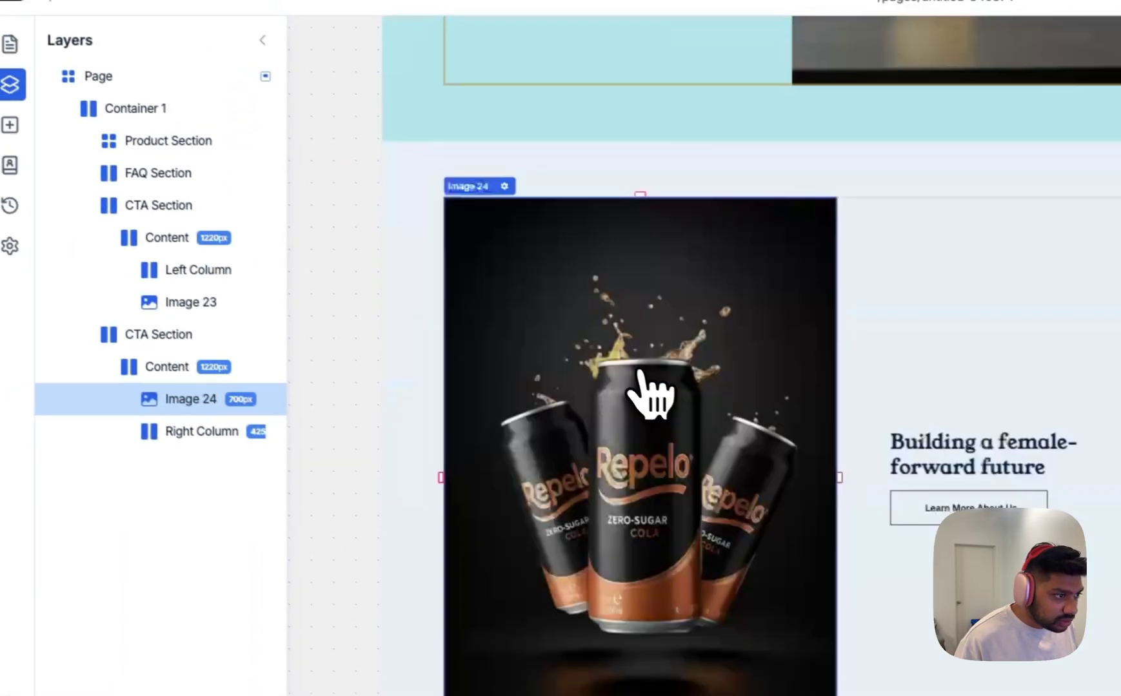
scroll(651, 395, up, 15)
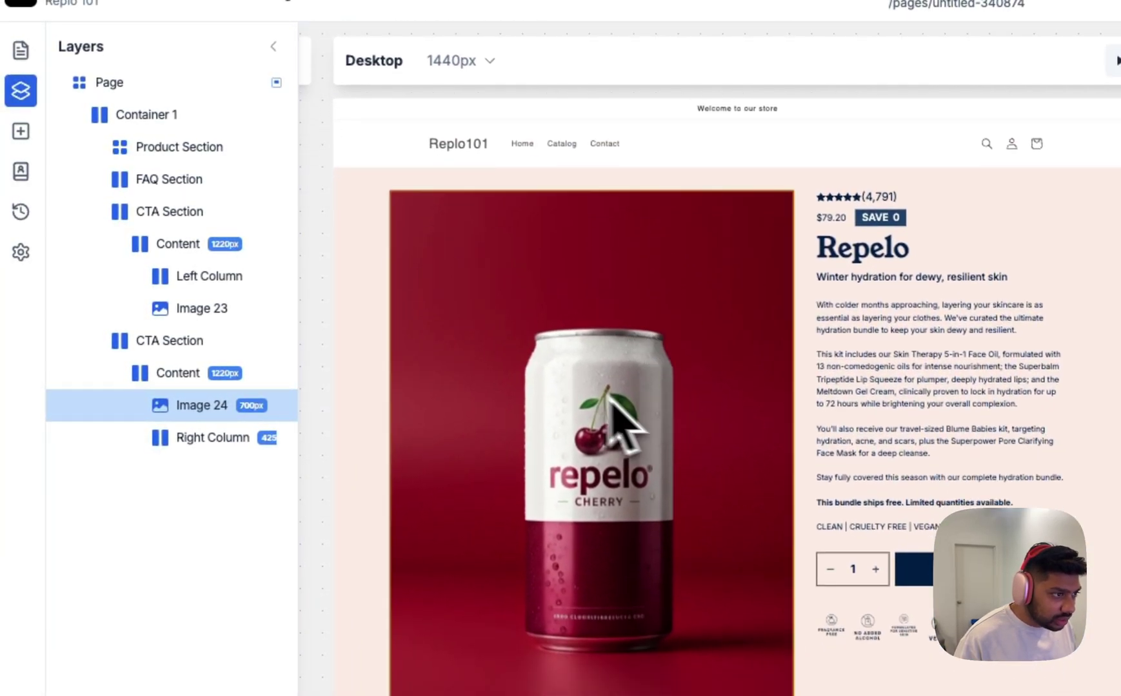
- Select the whole page and ask the AI assistant to rewrite all the copy for the cola
click(96, 81)
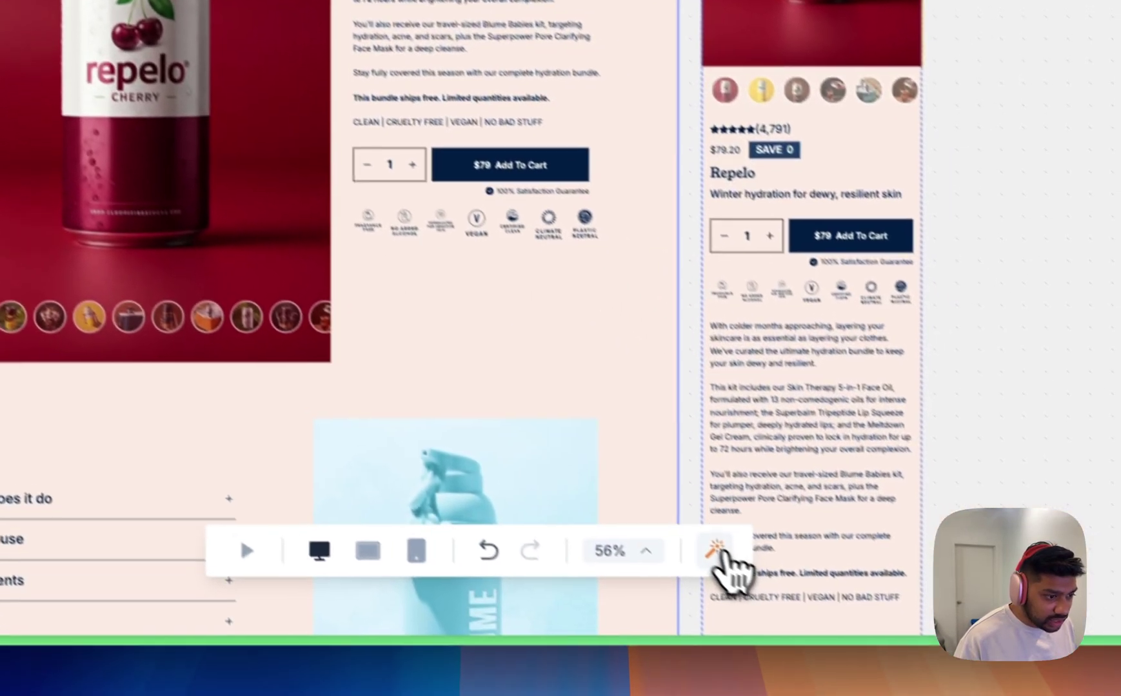
click(721, 546)
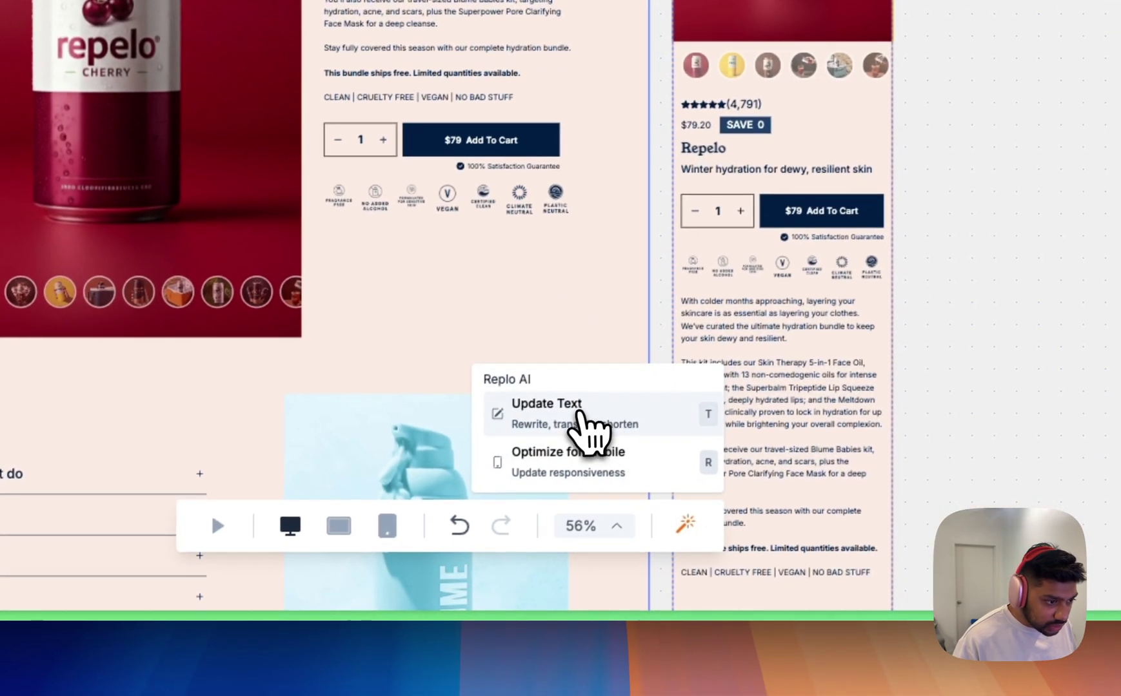
click(584, 426)
text(rewri)
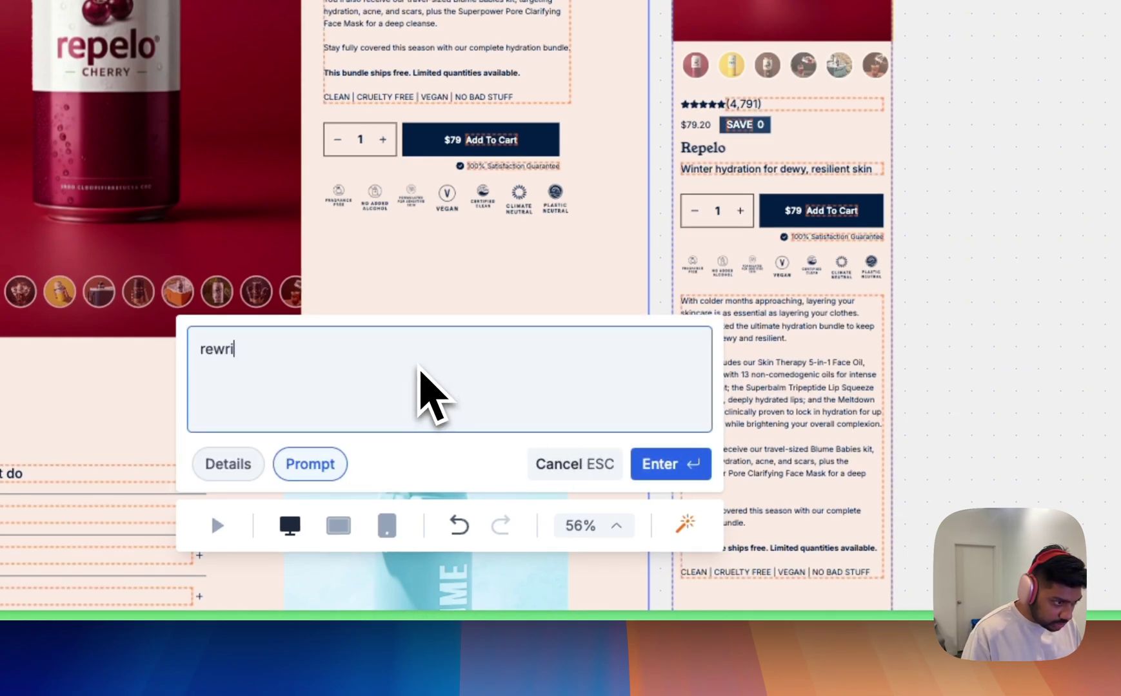
text(te all the copy )
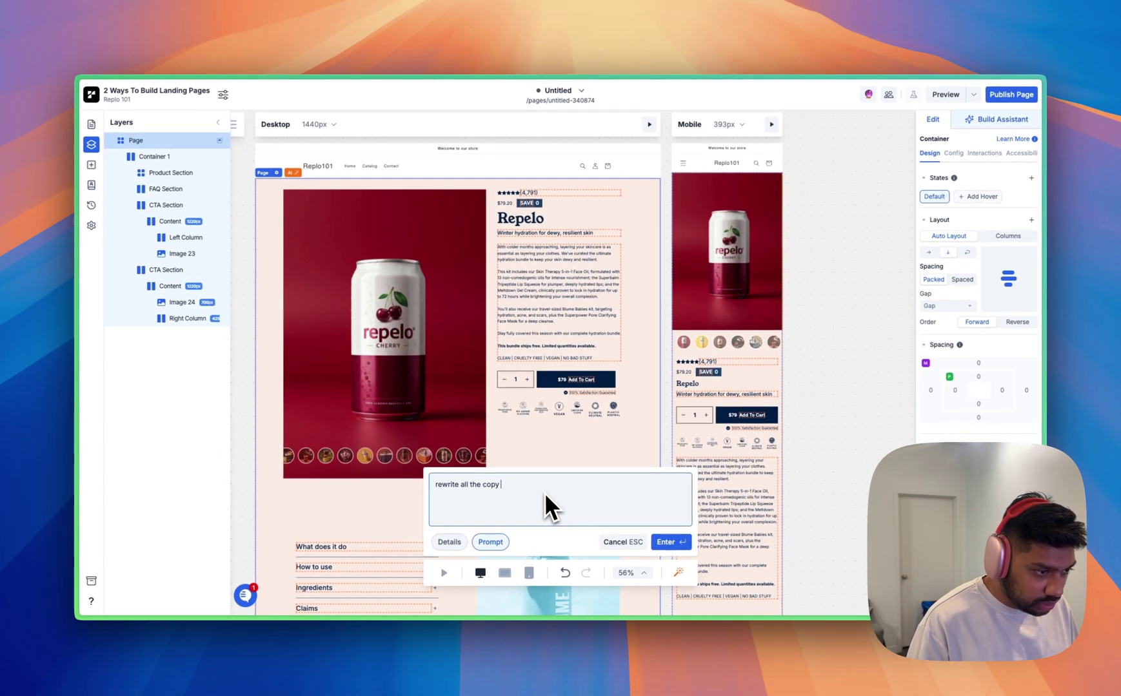
text(for my cola)
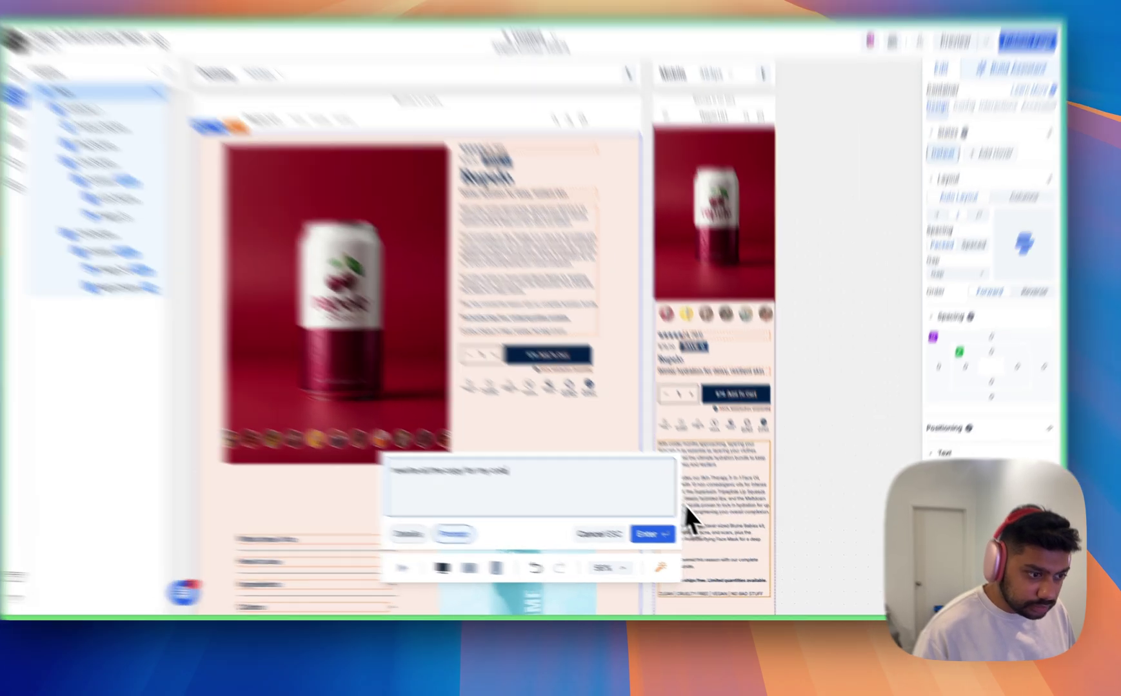
click(670, 542)
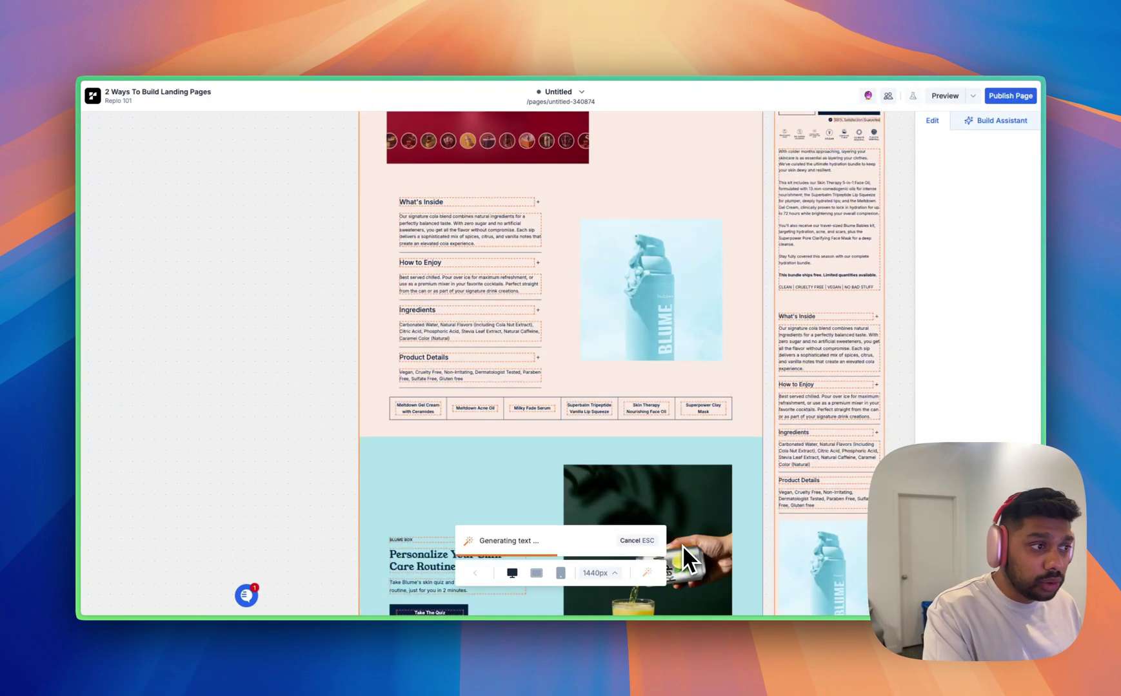
- Review the generated Repelo copy and accept it
scroll(682, 544, down, 10)
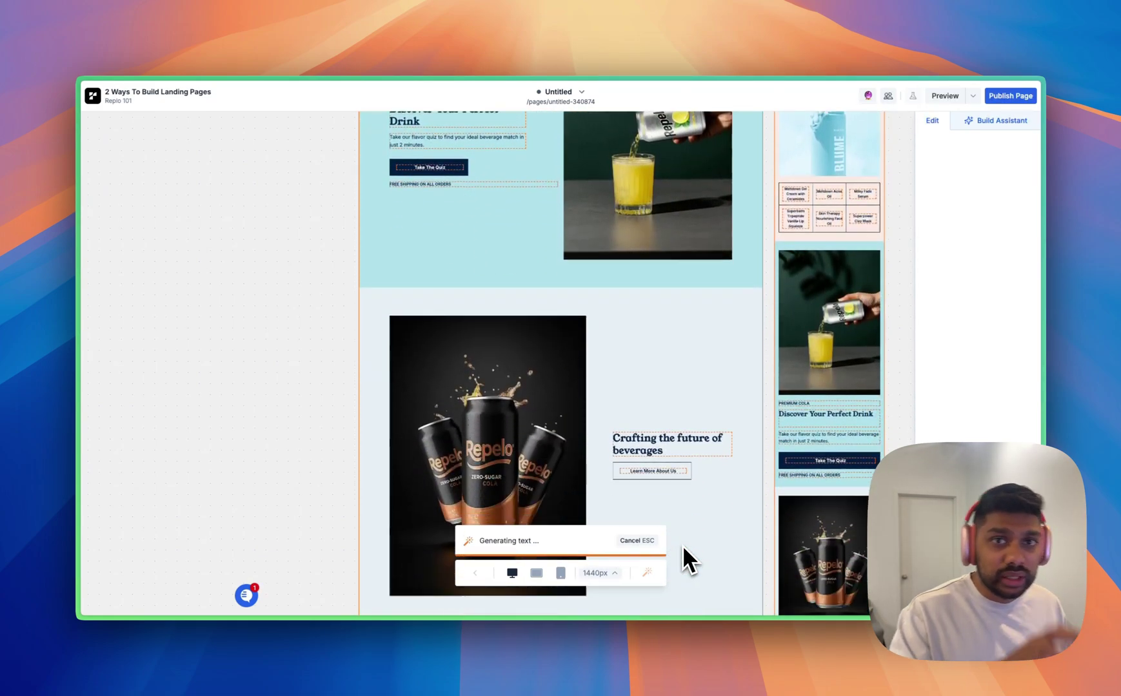
scroll(682, 545, down, 2)
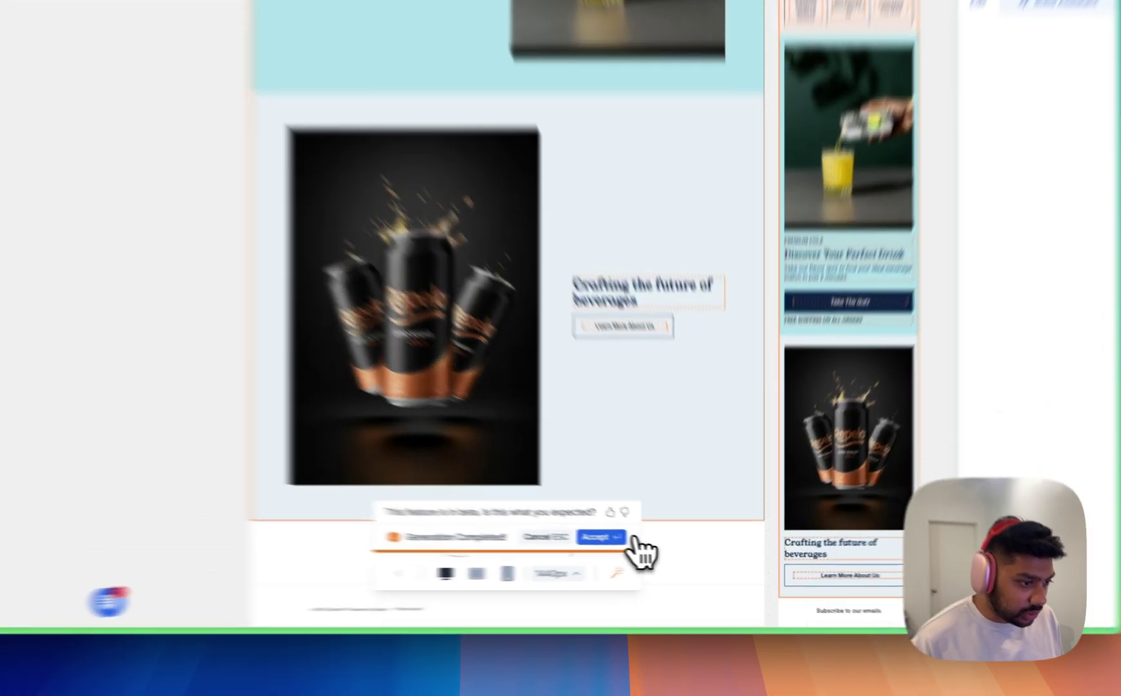
click(633, 544)
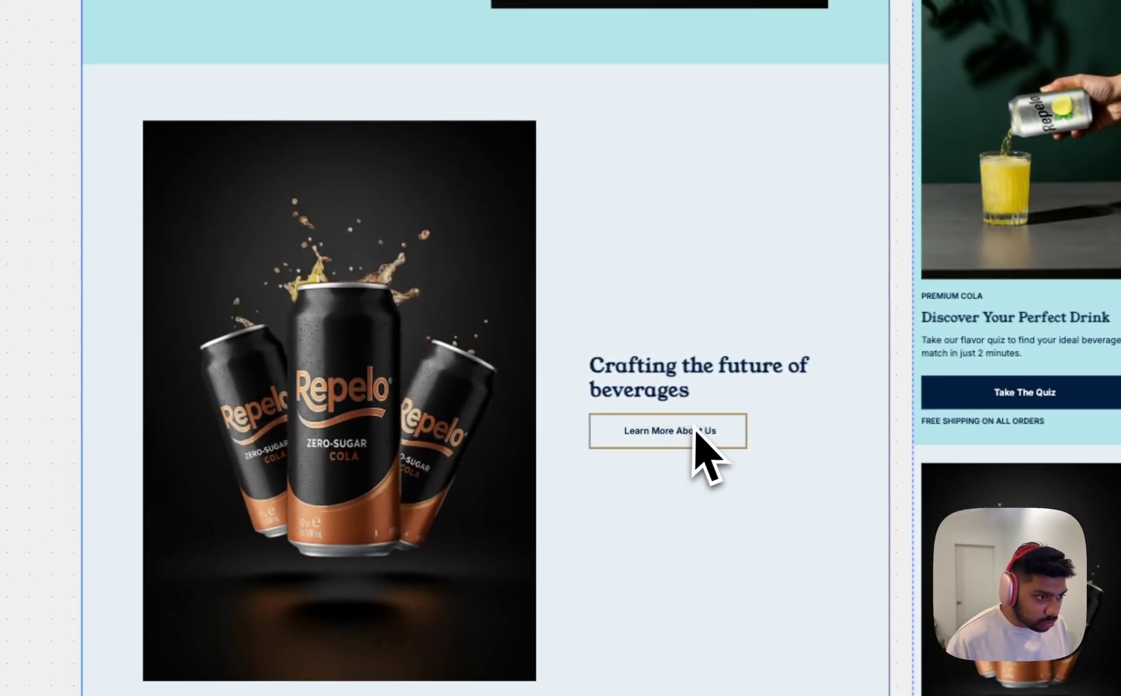
scroll(708, 452, up, 5)
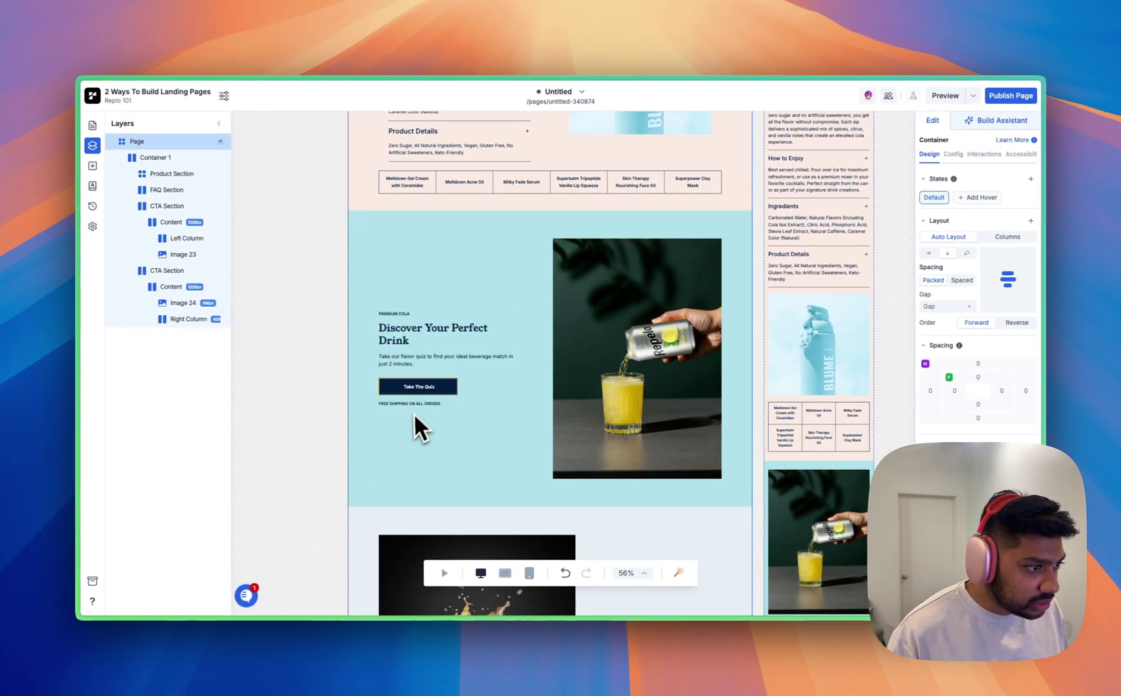
scroll(465, 394, up, 3)
scroll(474, 390, up, 3)
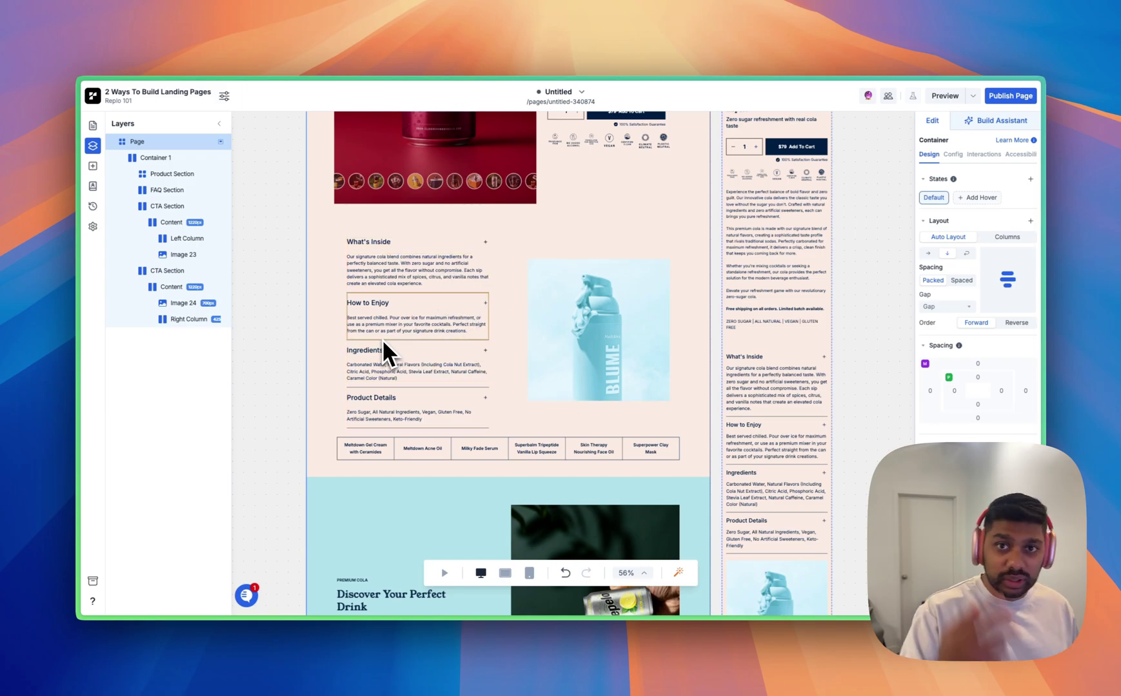
scroll(382, 339, up, 5)
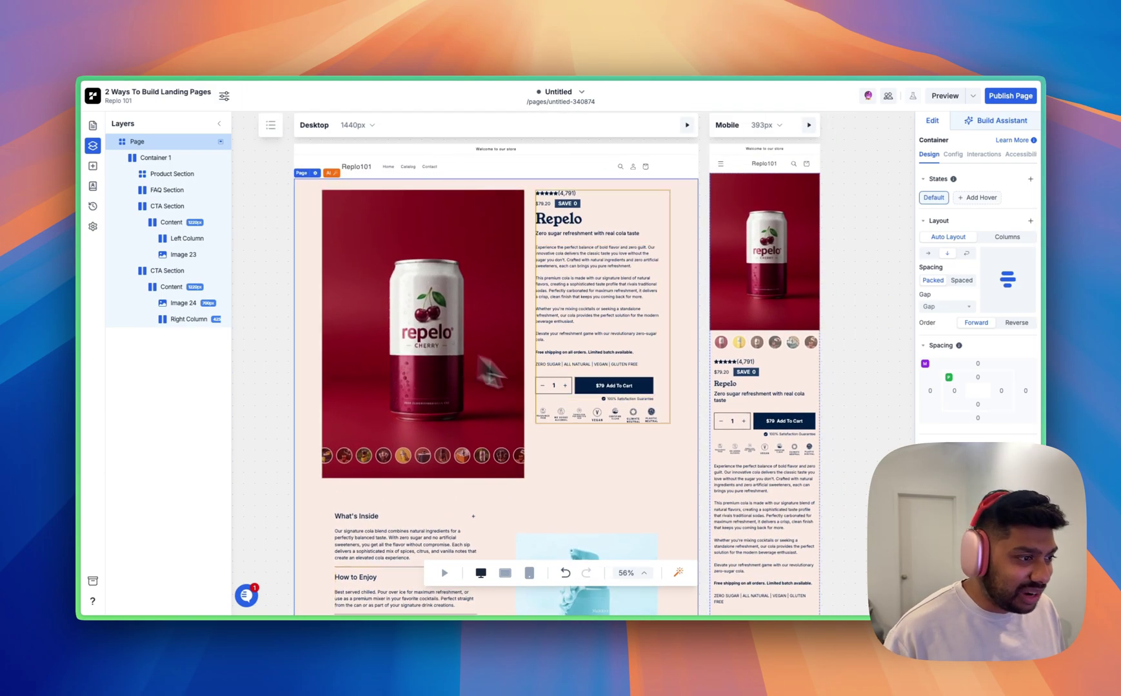
scroll(471, 188, down, 5)
- Swap the What's Inside bottle image for cola-normal-cooler.png, then try publishing the page
click(593, 474)
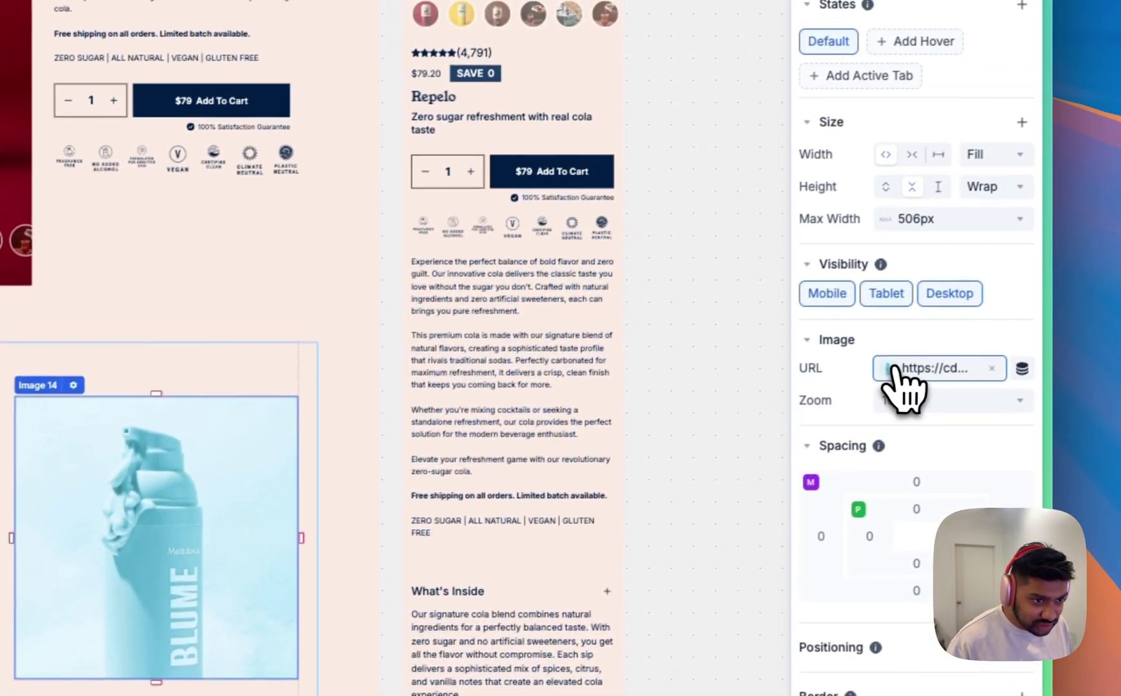
click(958, 348)
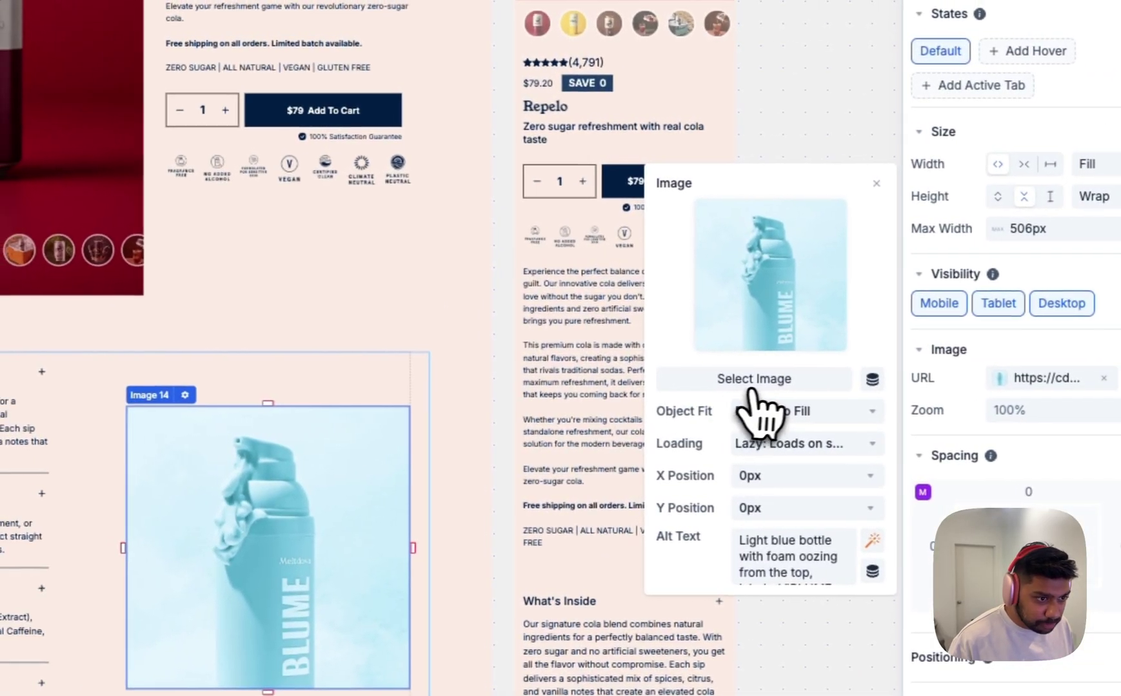
click(706, 374)
scroll(220, 377, down, 3)
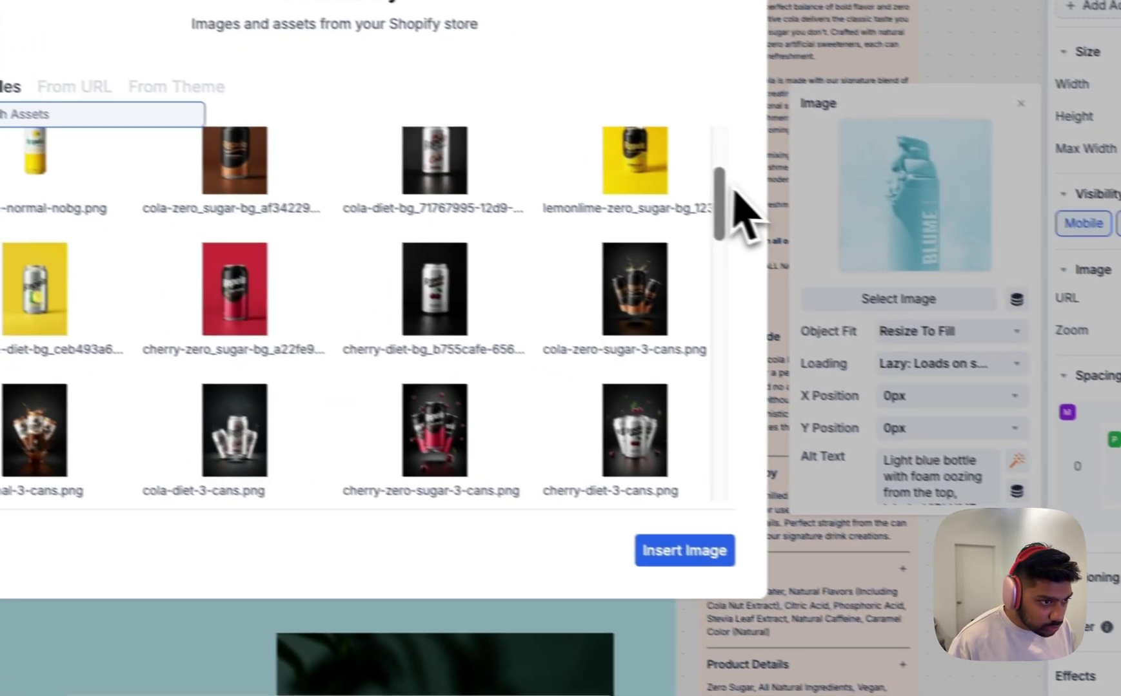
drag(735, 190, 730, 375)
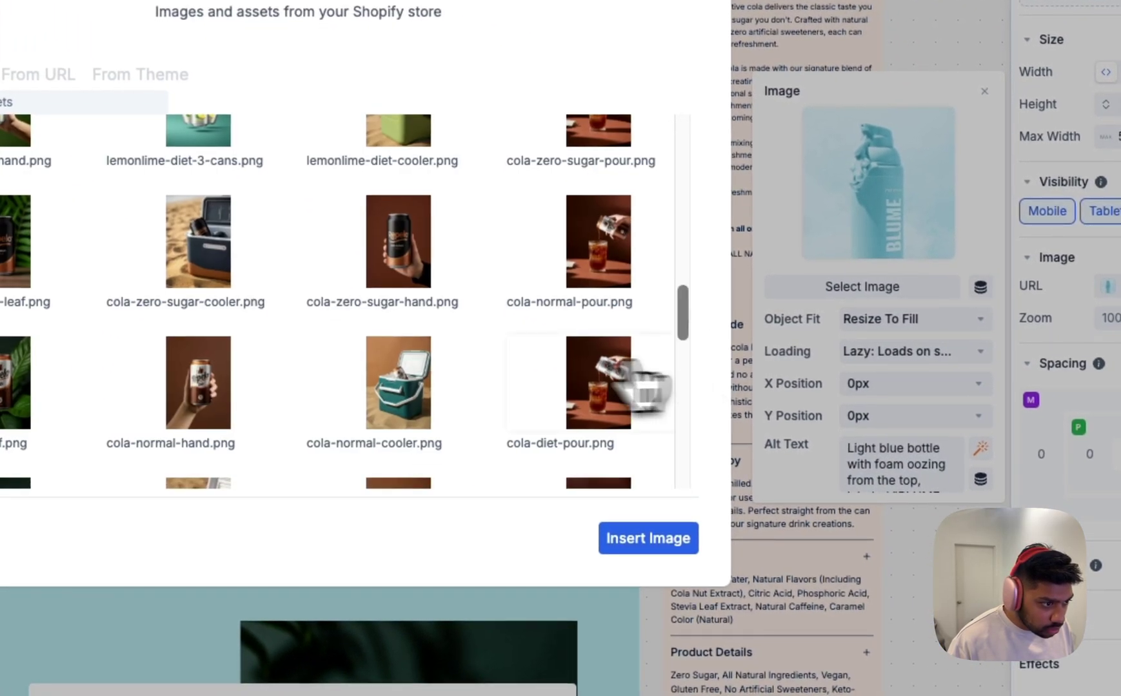
click(462, 390)
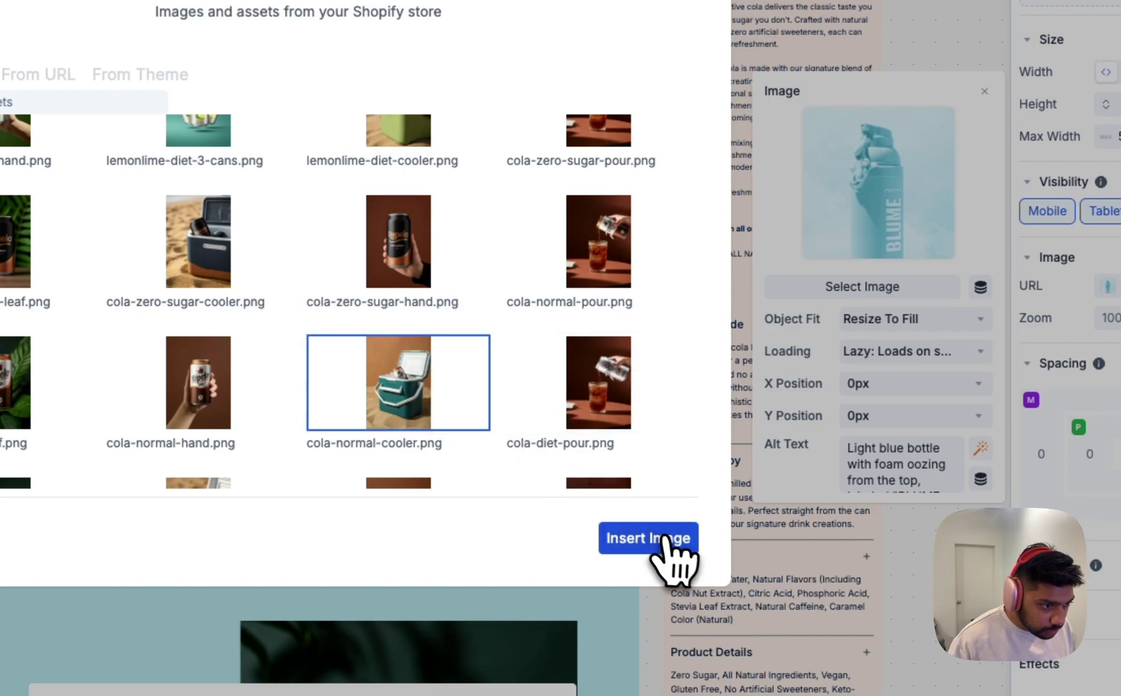
click(648, 538)
scroll(393, 473, up, 5)
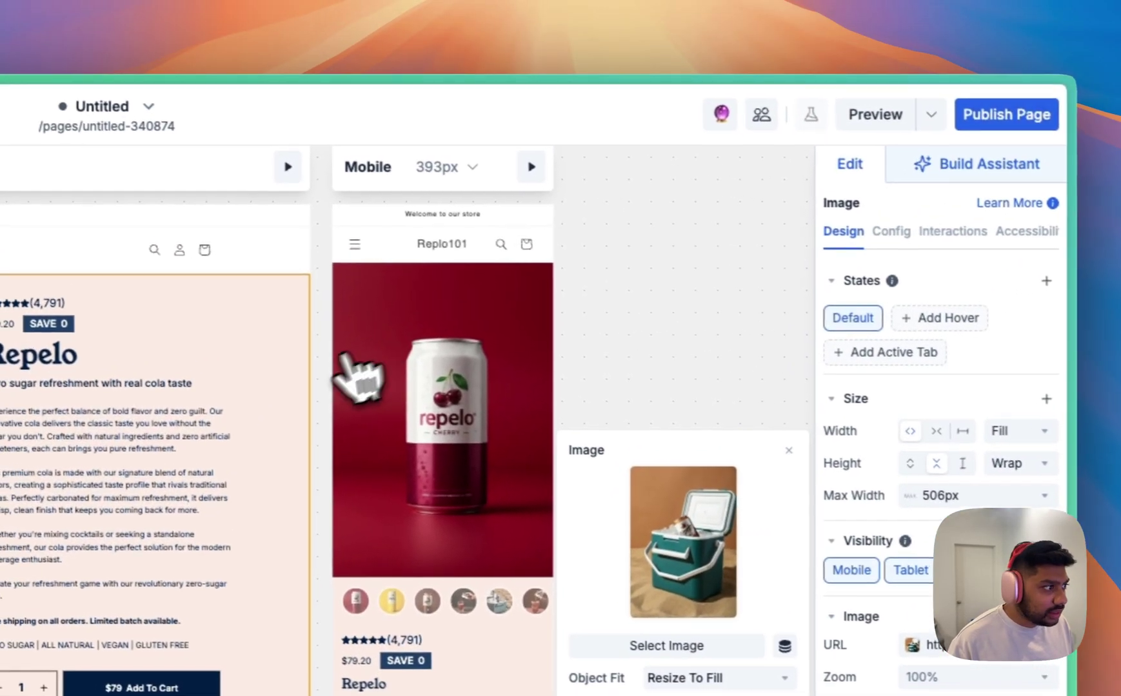
click(978, 112)
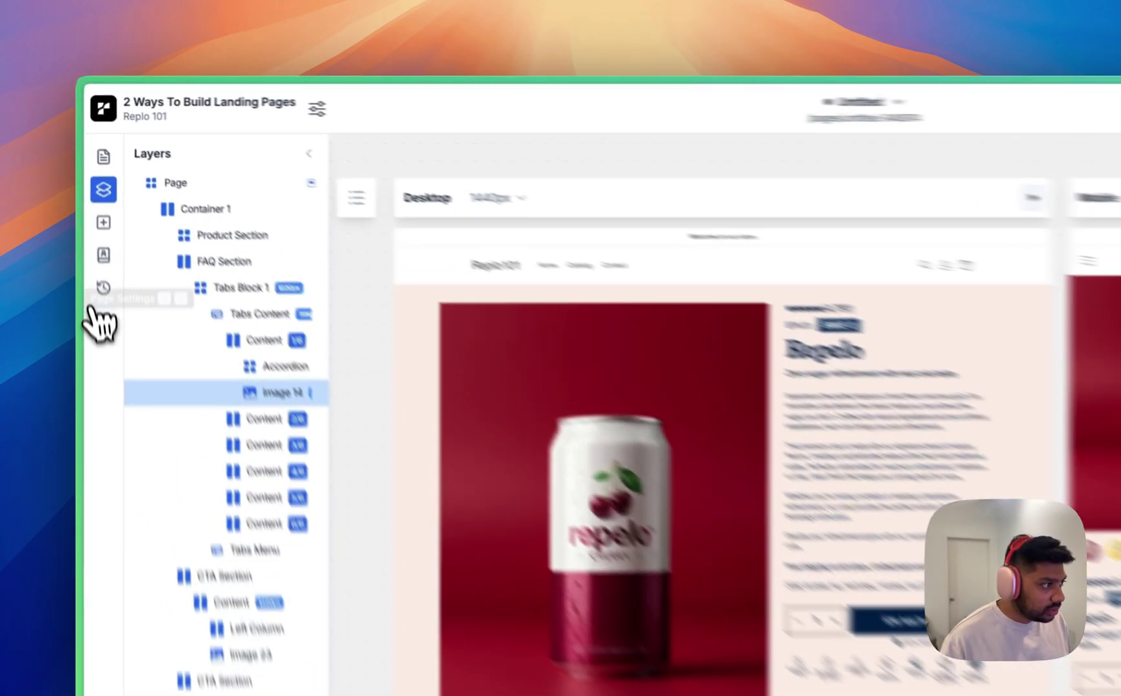
- Save page settings: name and SEO title Quick Cola Page, URL Cola-2way, description 'fun page~!'
click(93, 226)
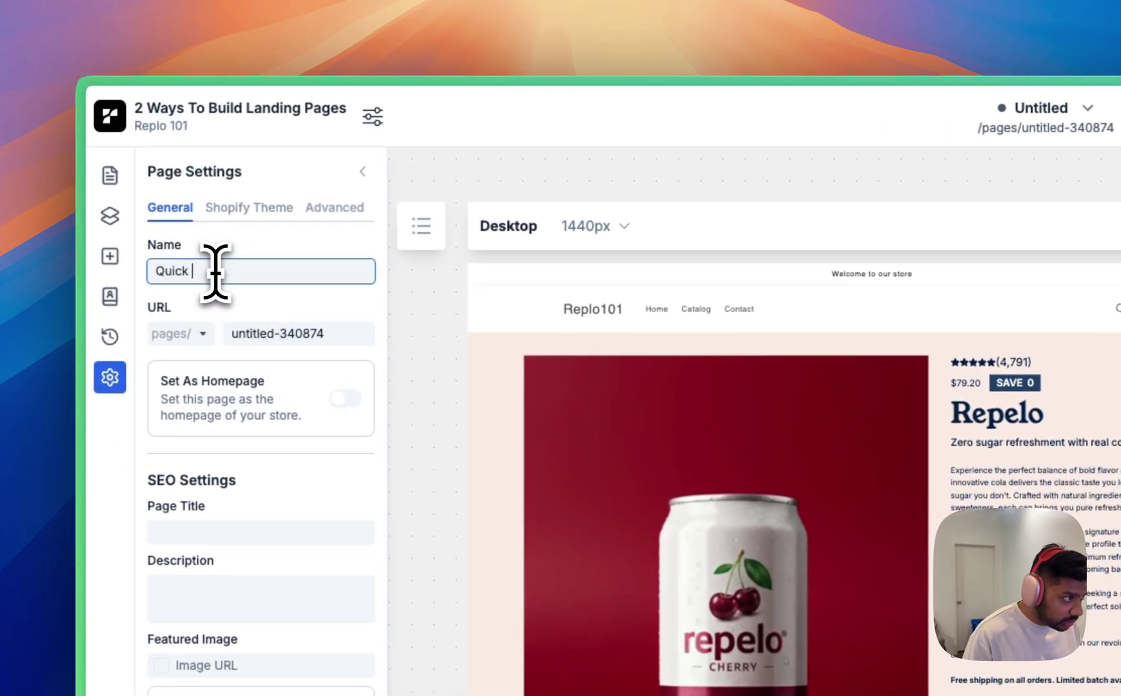
click(332, 335)
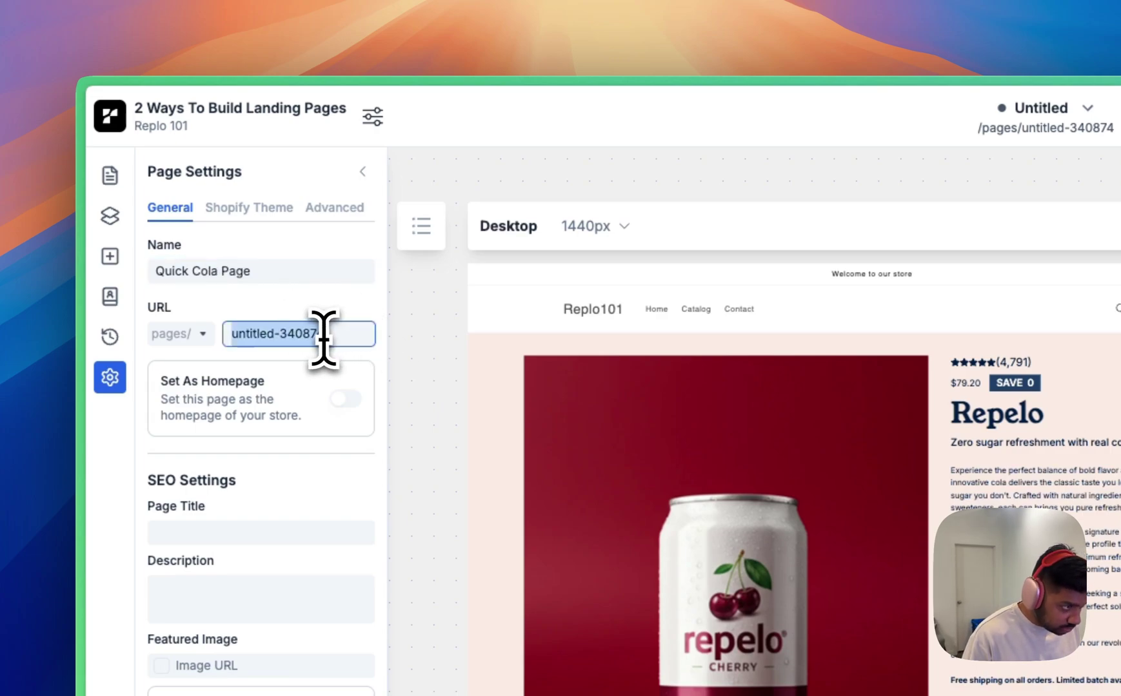
text(Cola-2way)
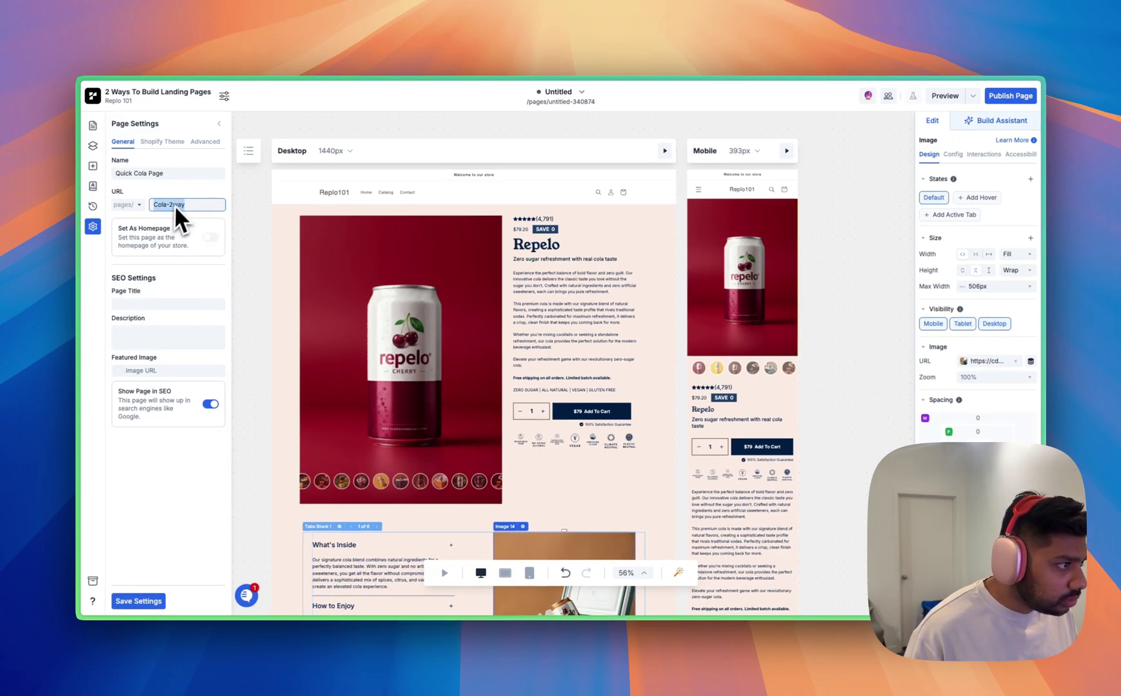
click(171, 172)
key(ctrl+c)
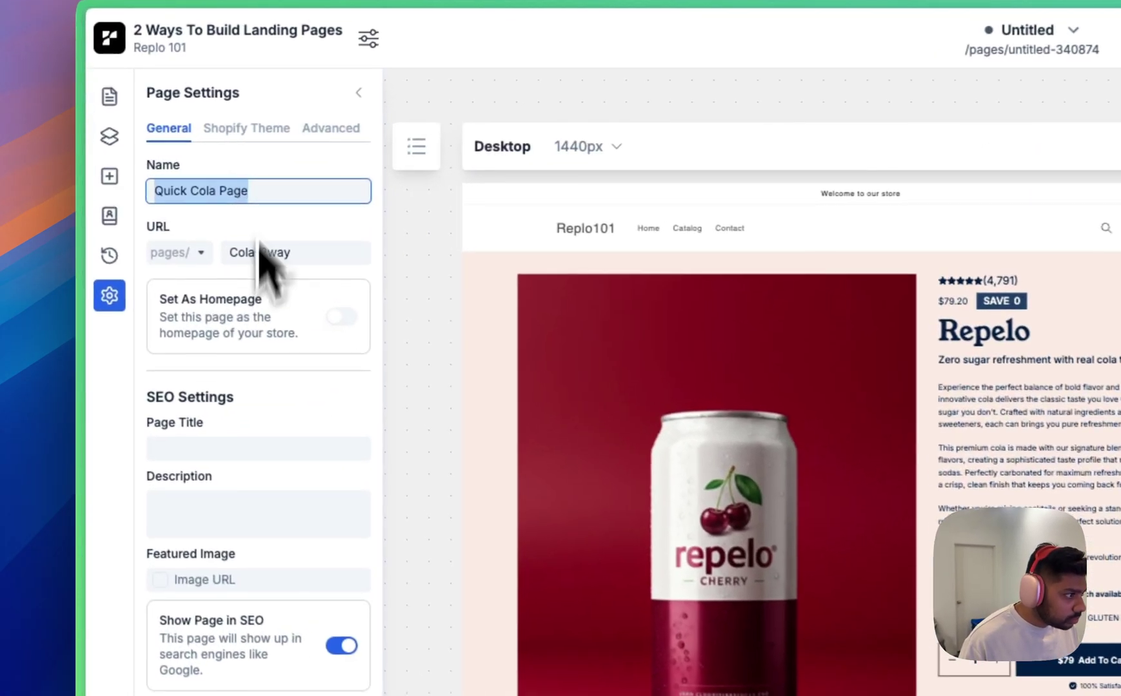
click(188, 450)
key(ctrl+v)
click(183, 503)
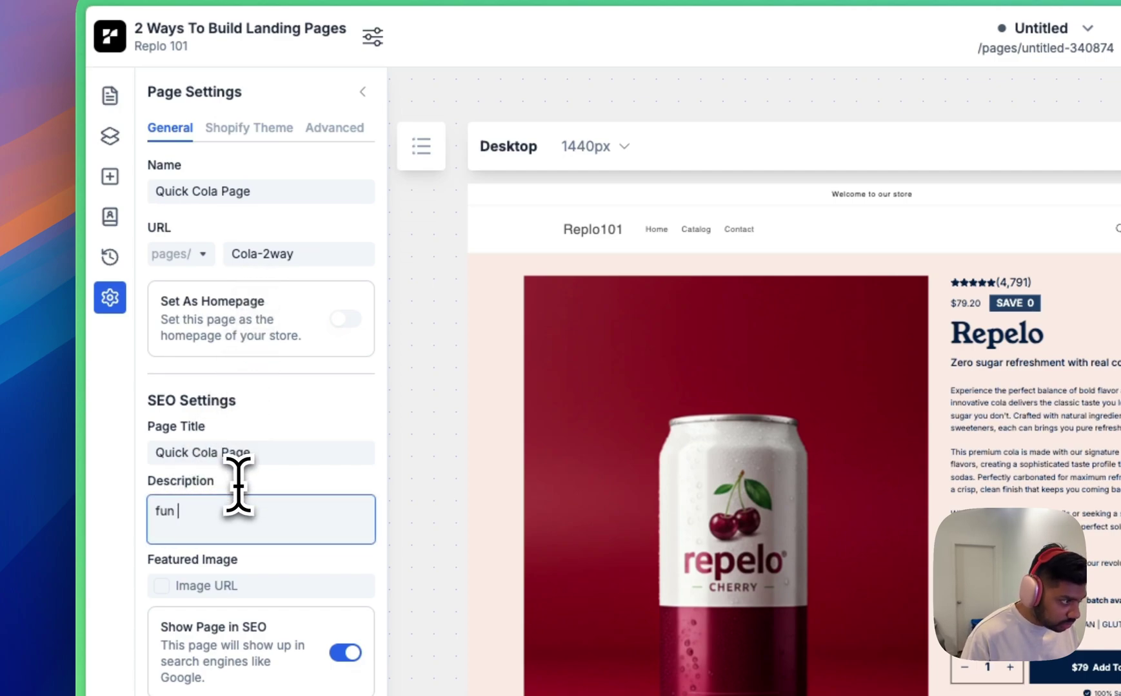
text(fun page~!)
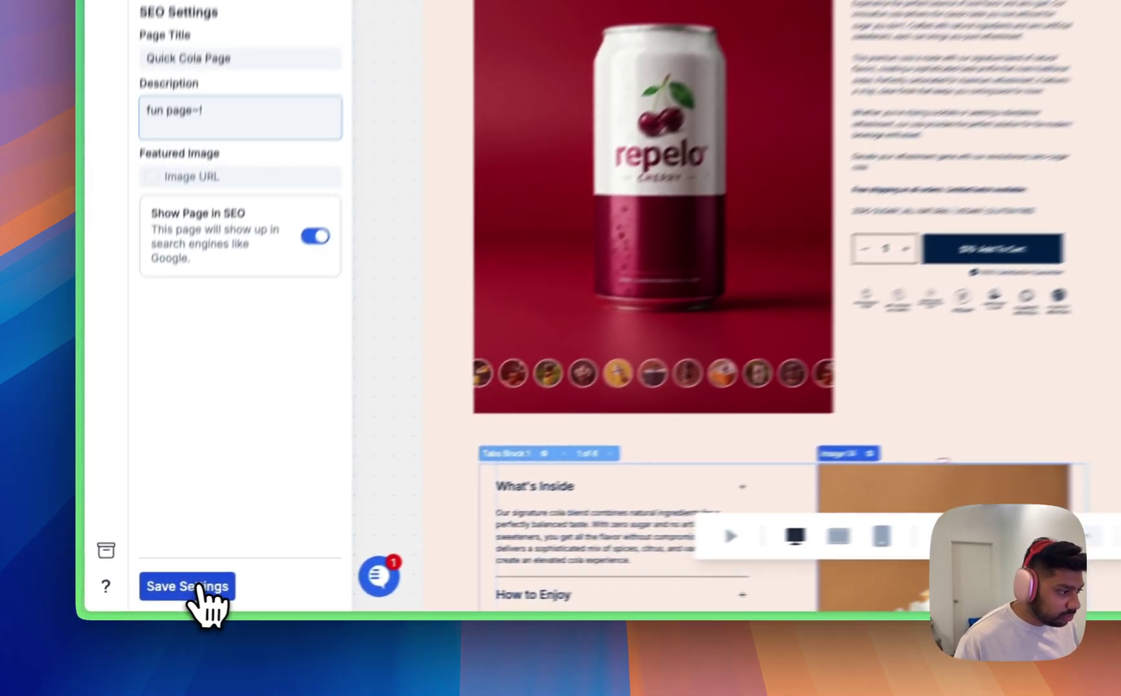
click(138, 601)
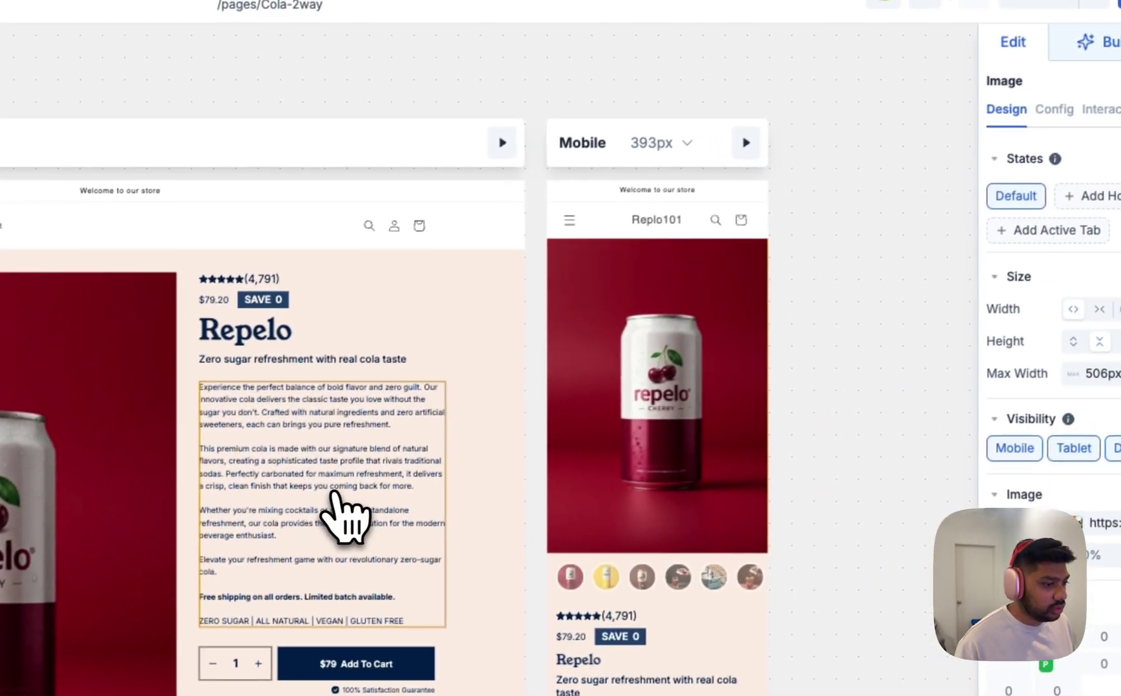
- Publish Quick Cola Page and scroll through the live Repelo page on the store
click(955, 127)
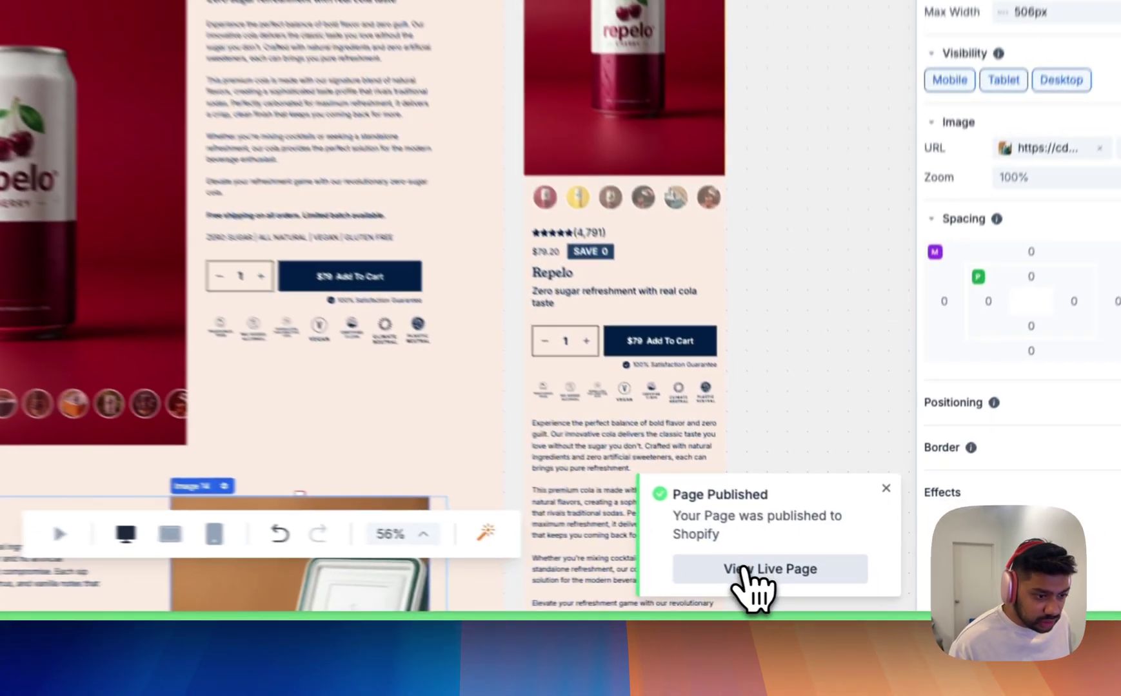
click(834, 592)
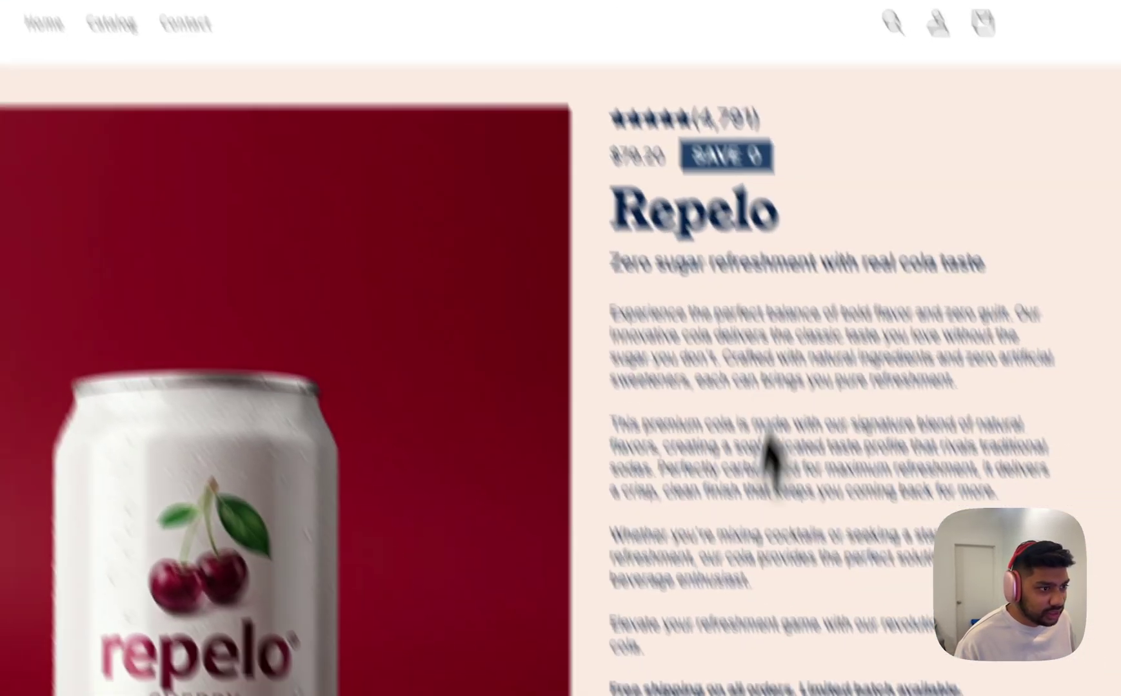
scroll(774, 451, down, 20)
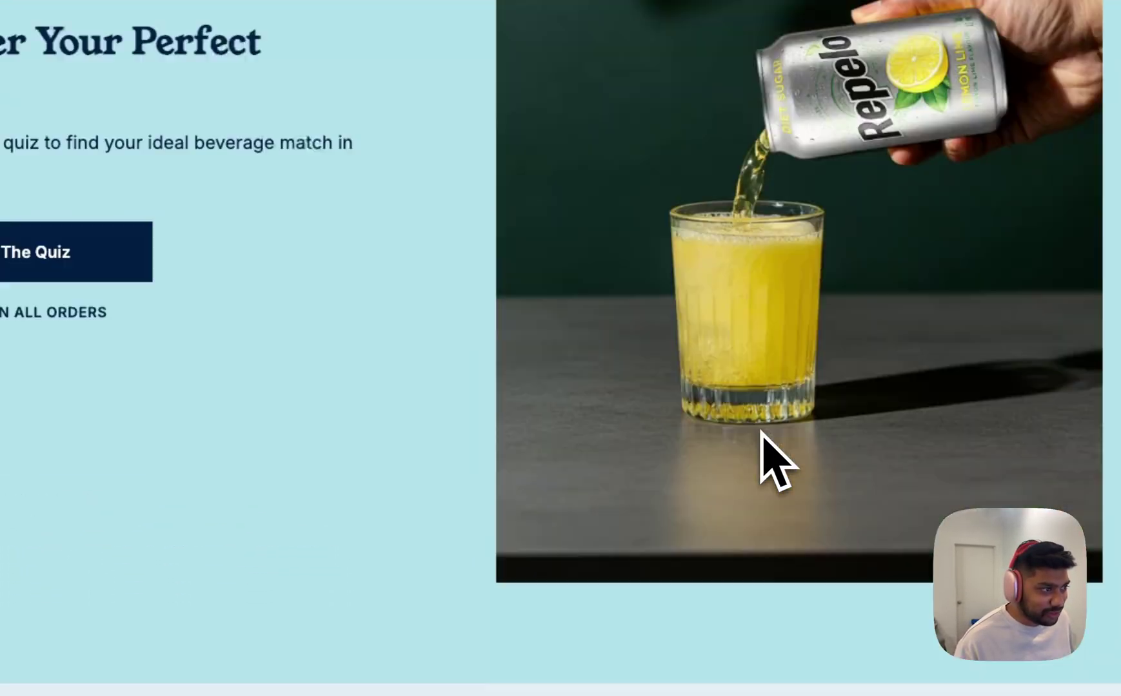
scroll(763, 455, down, 3)
scroll(763, 458, up, 10)
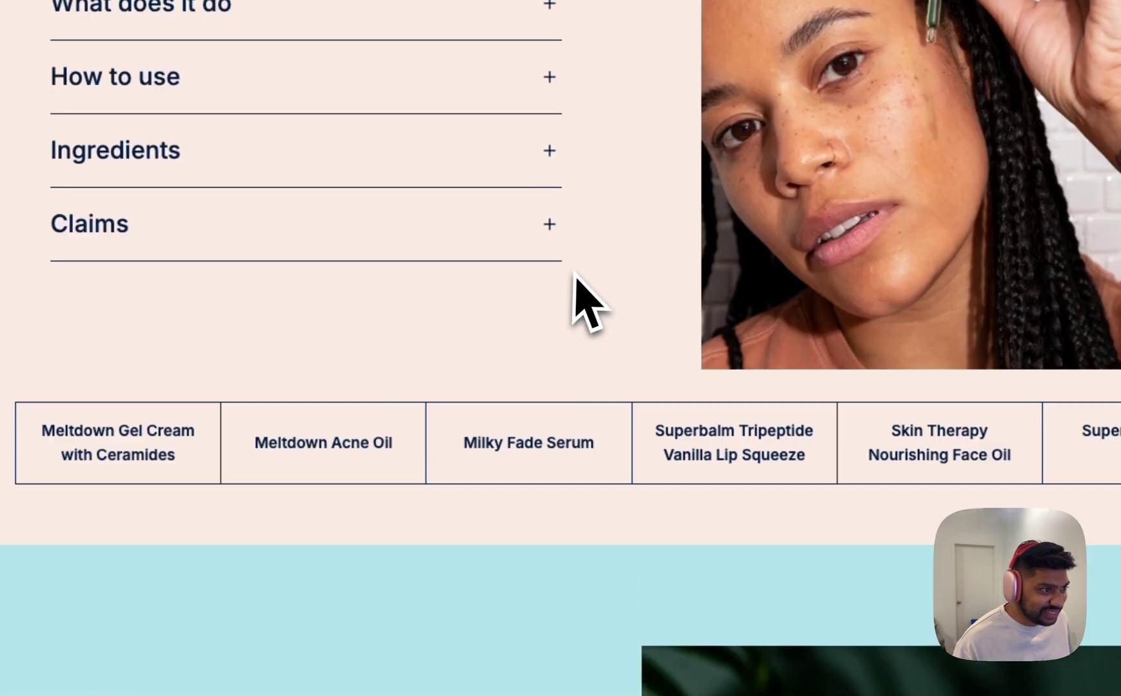
scroll(578, 323, up, 9)
scroll(588, 452, down, 11)
scroll(592, 510, up, 4)
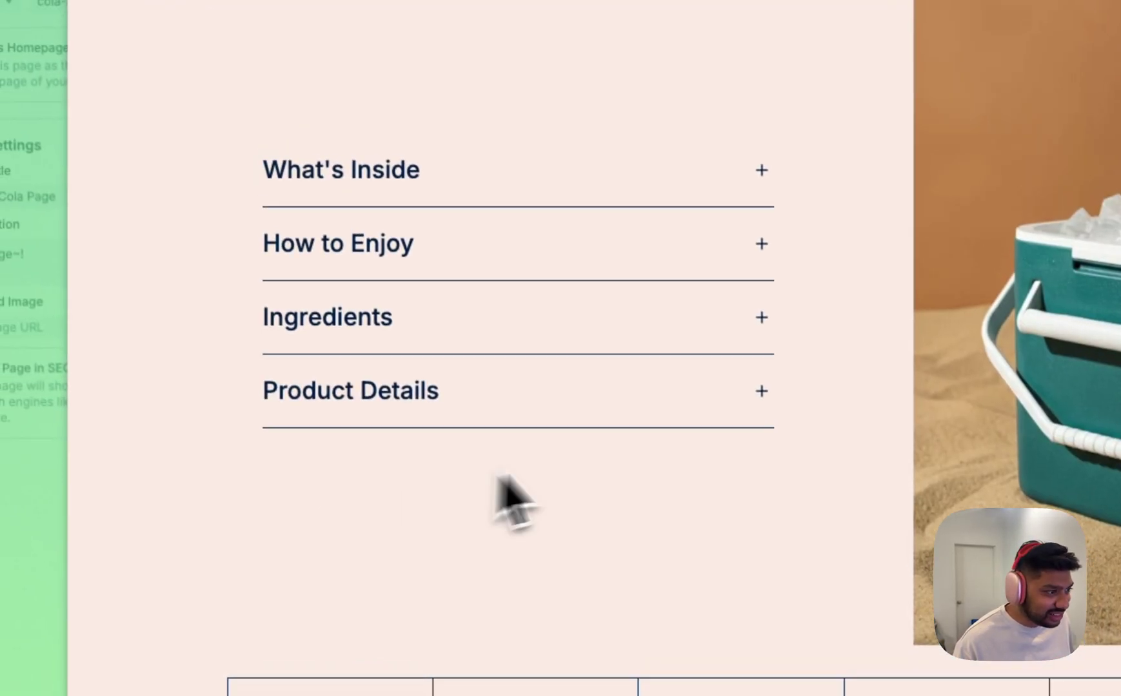
scroll(516, 497, up, 5)
scroll(592, 455, up, 8)
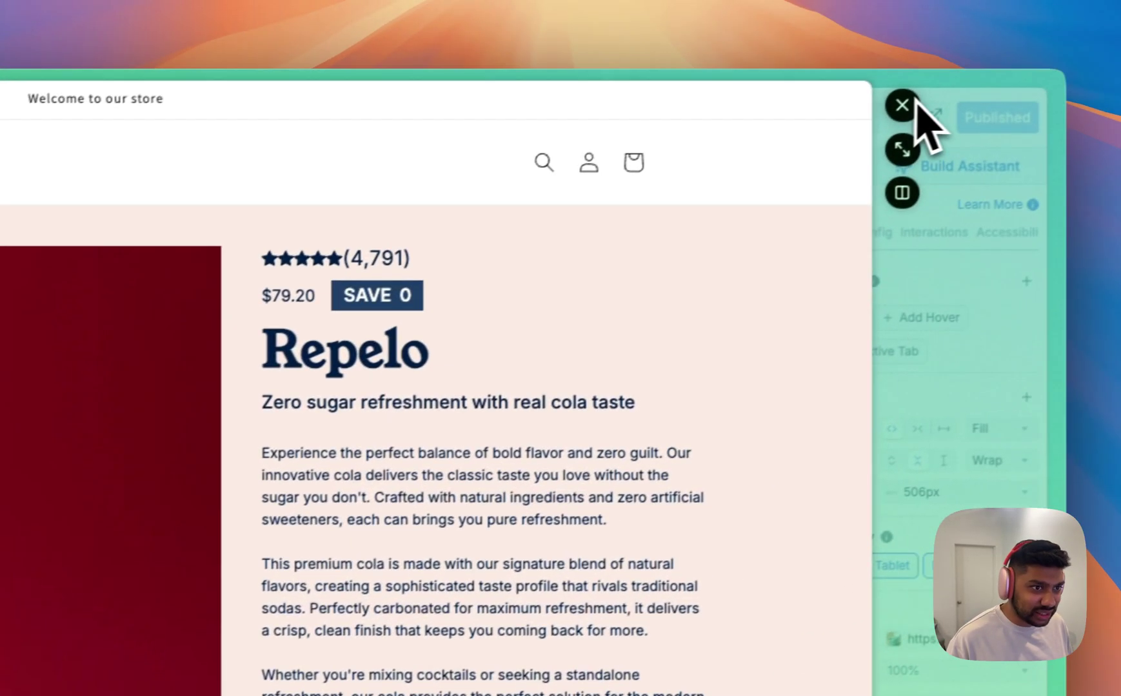
- Close the live preview, then set the 'Shopify Page setup version' page to Visible and save
click(903, 105)
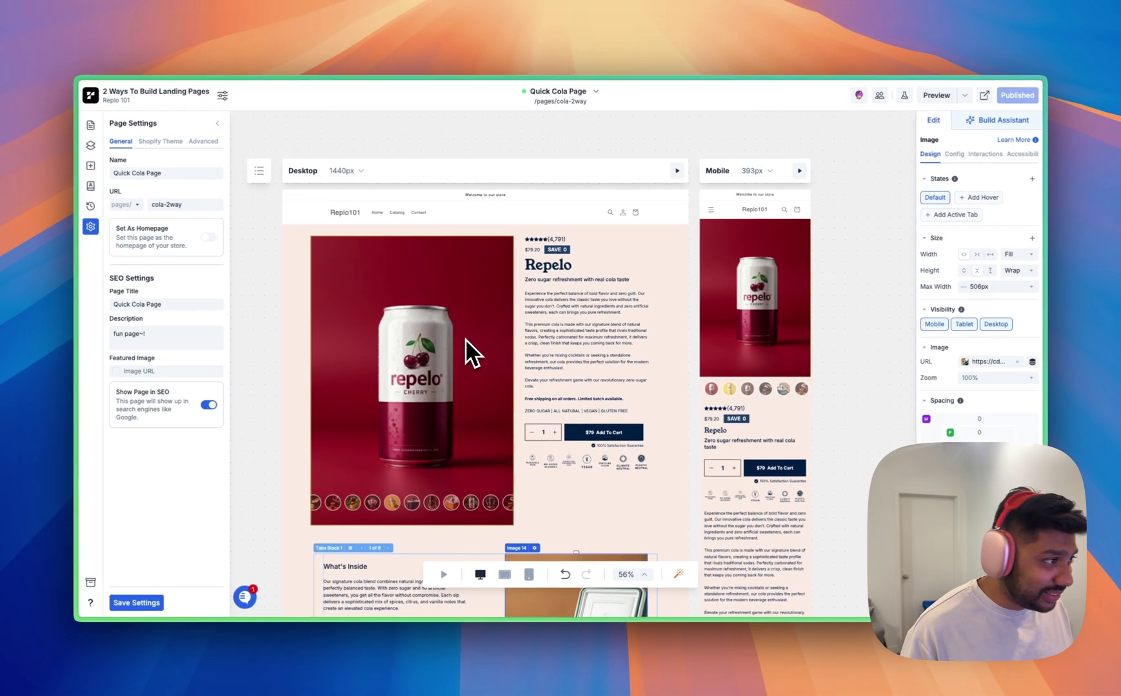
mouse_move(120, 326)
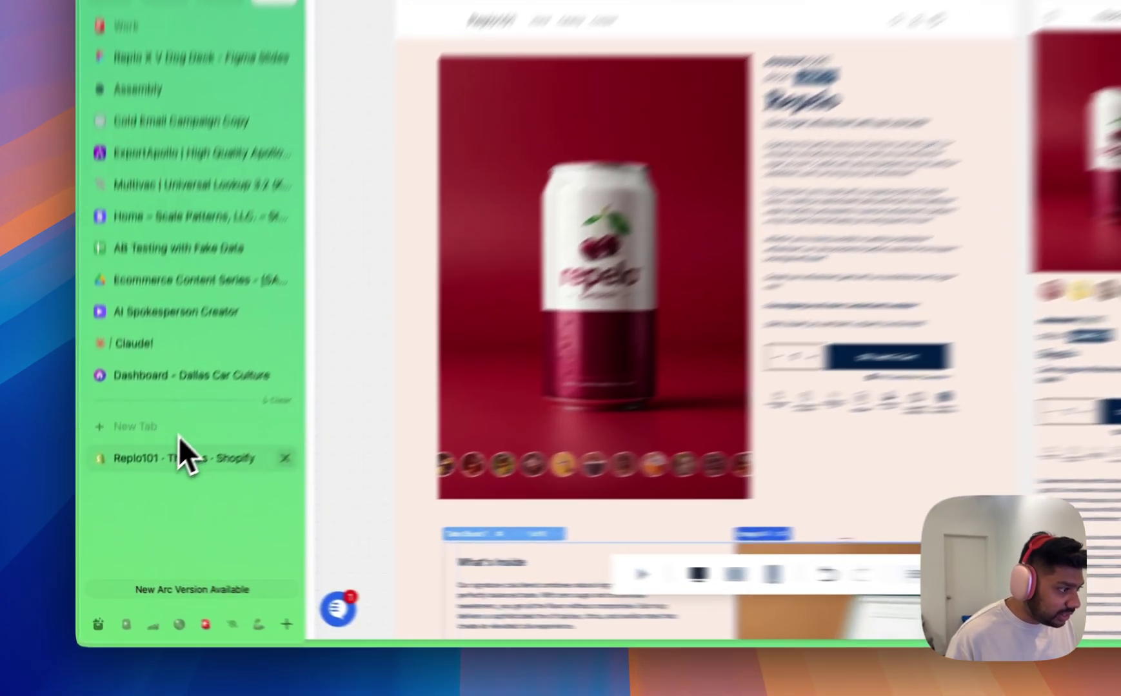
click(145, 515)
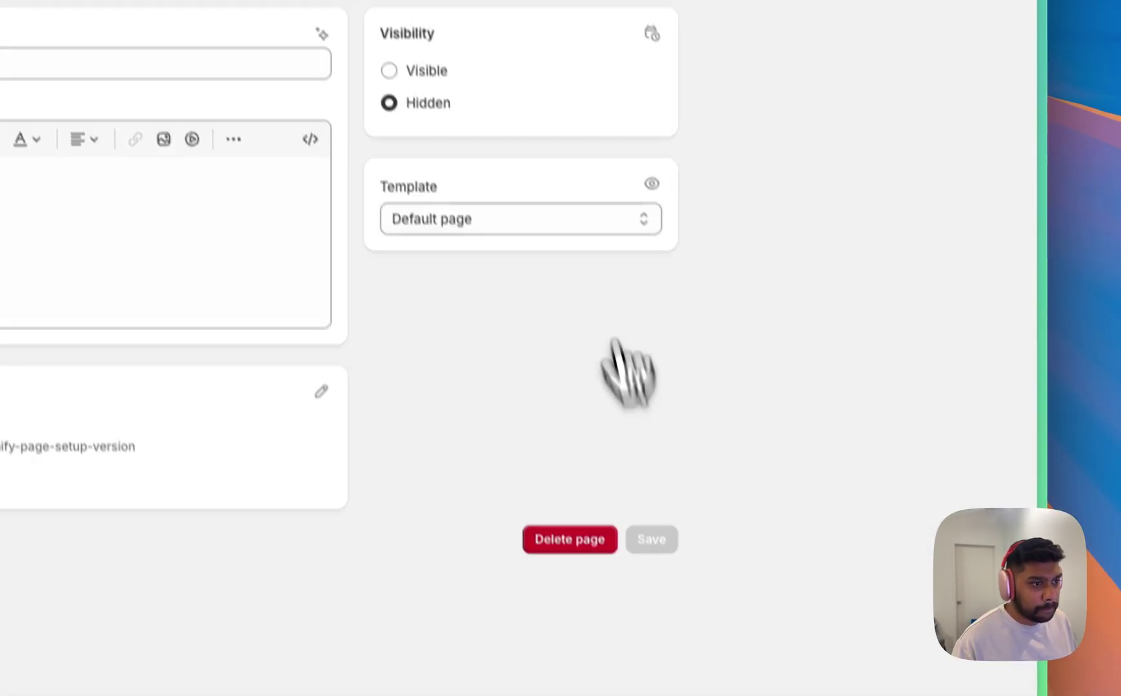
click(440, 166)
scroll(509, 219, down, 2)
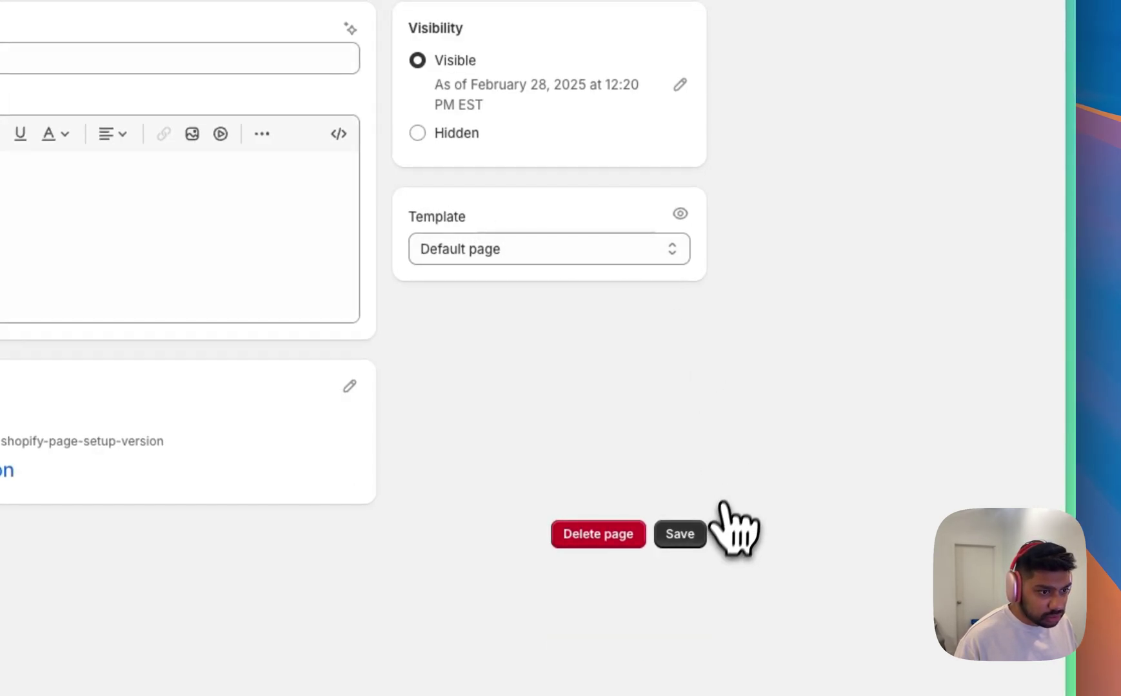
click(680, 534)
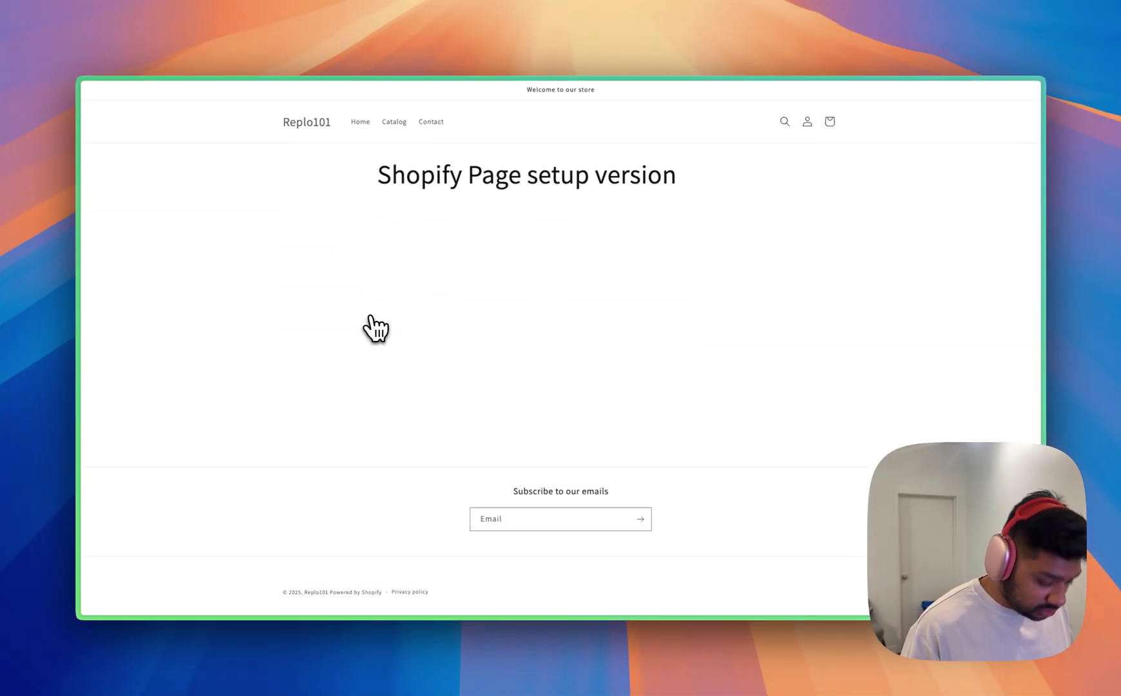
- In the Dawn theme editor, switch the template dropdown from Home page to the Pages list
key(super+w)
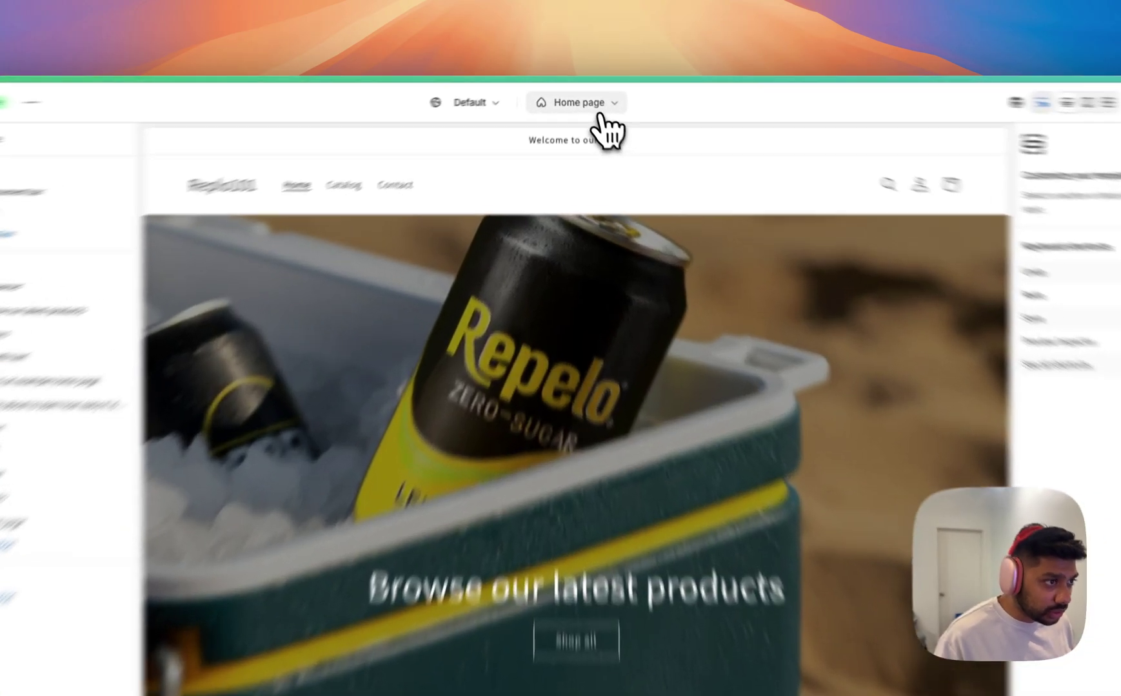
click(577, 95)
click(516, 472)
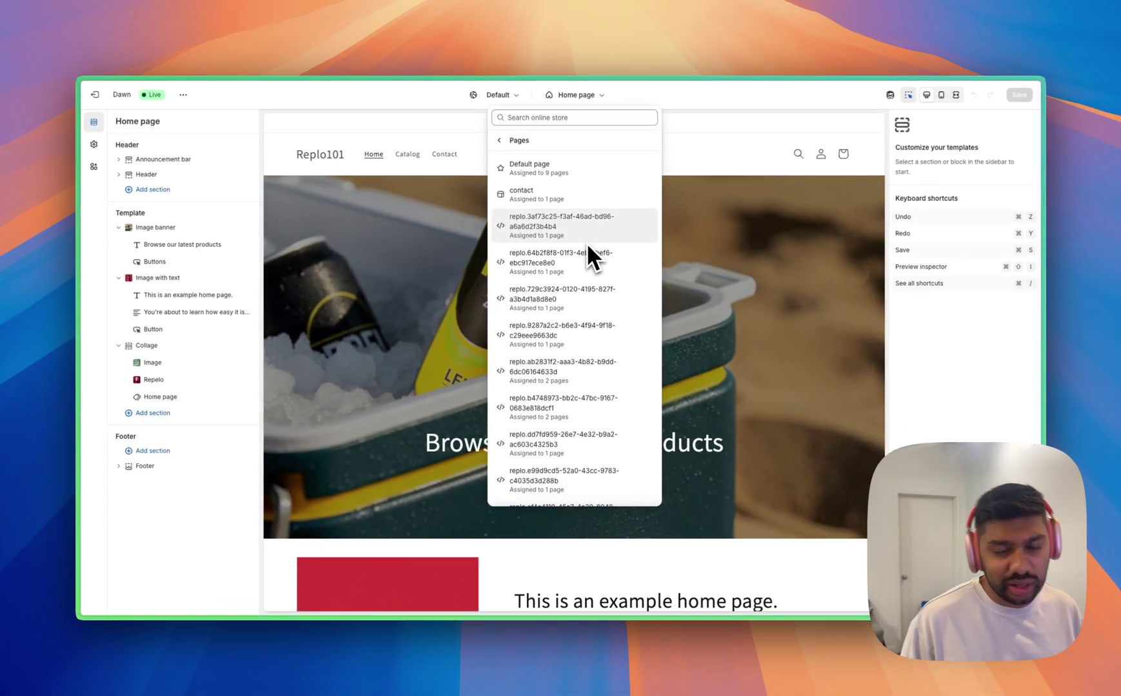
- Create a new page template named 'Cola 2Way Test' based on Default page
scroll(586, 245, down, 2)
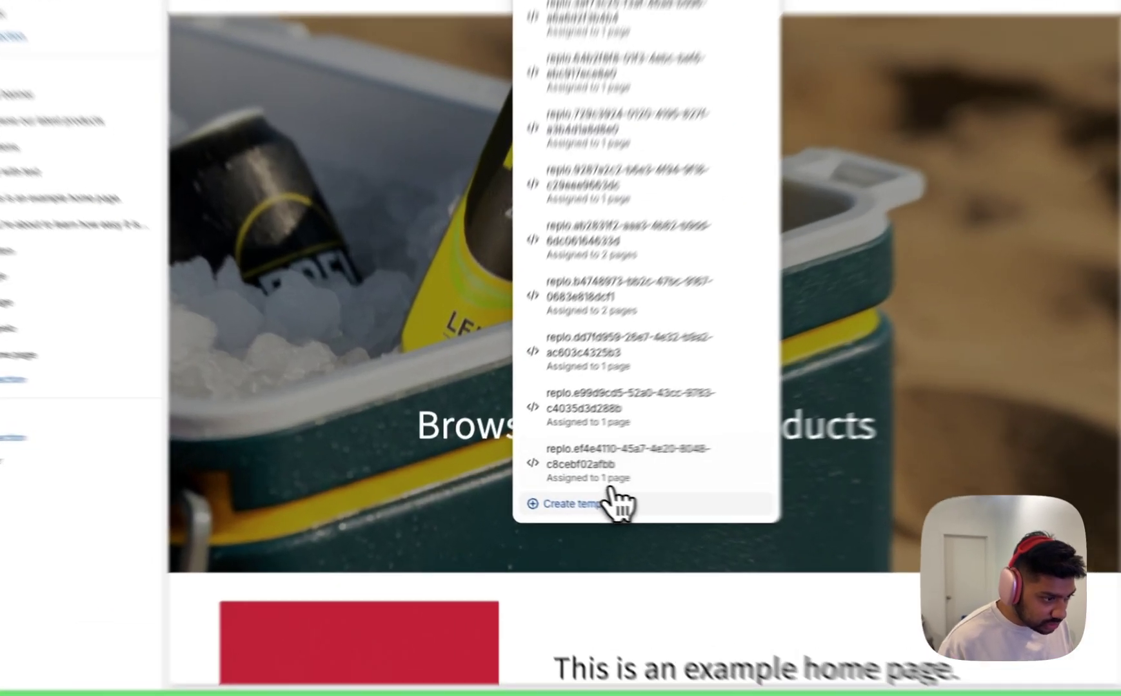
click(548, 491)
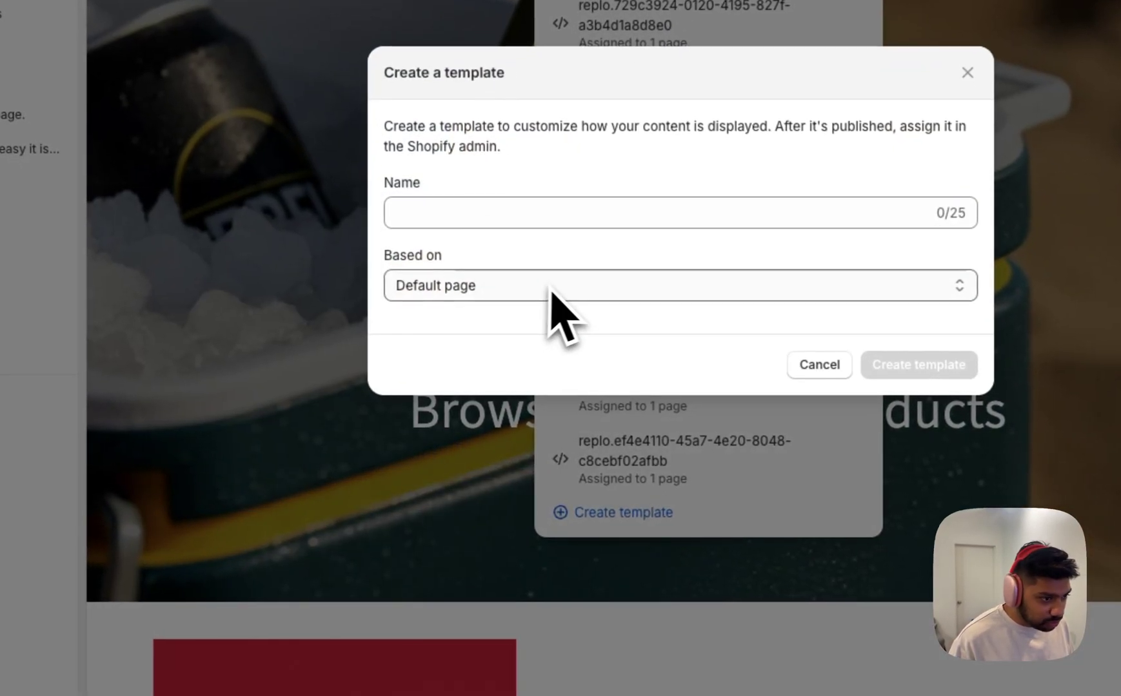
click(539, 214)
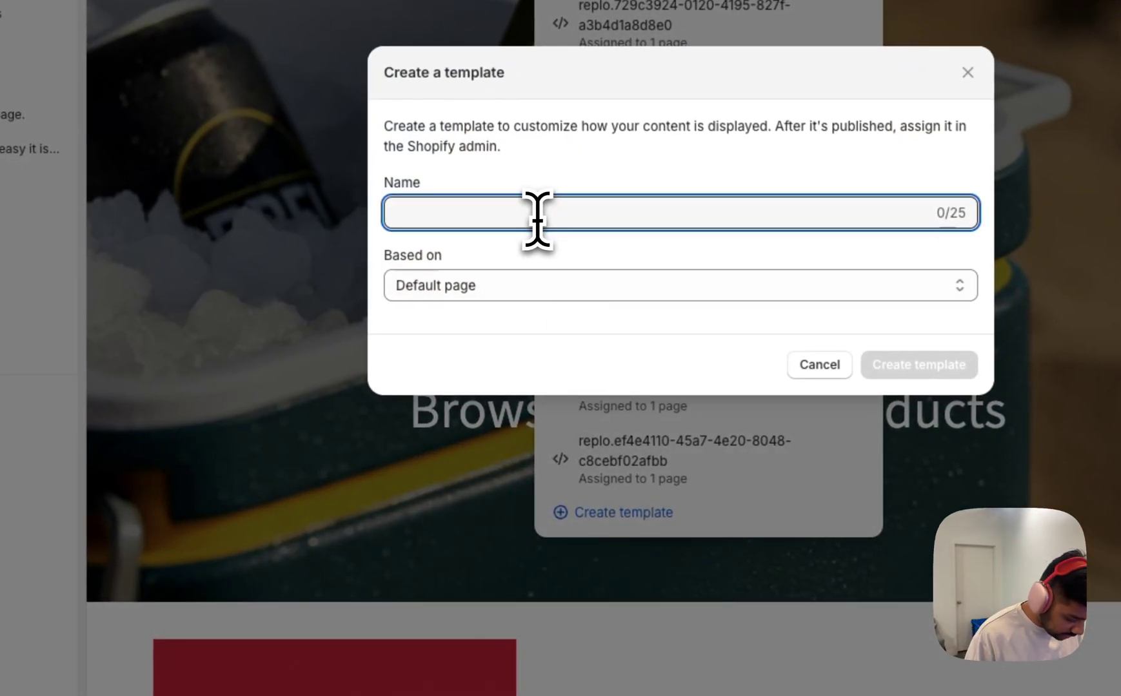
text(Cola 2Way T)
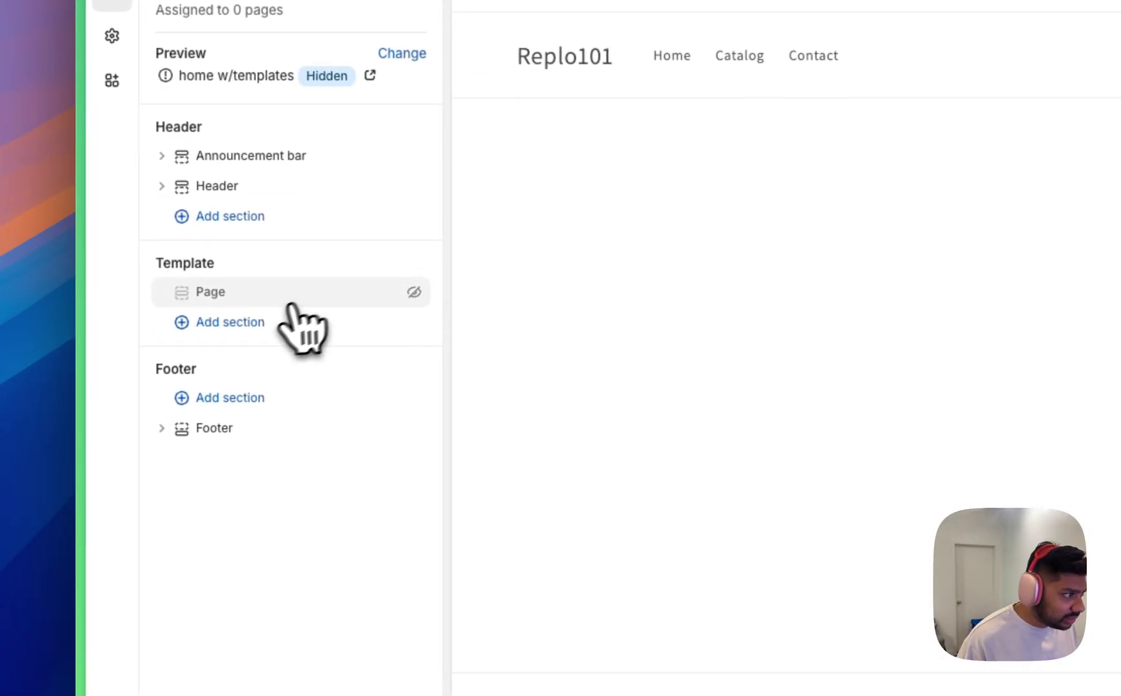
- Add a Featured product section to the template, found by searching 'produ'
click(226, 322)
click(298, 505)
mouse_move(68, 503)
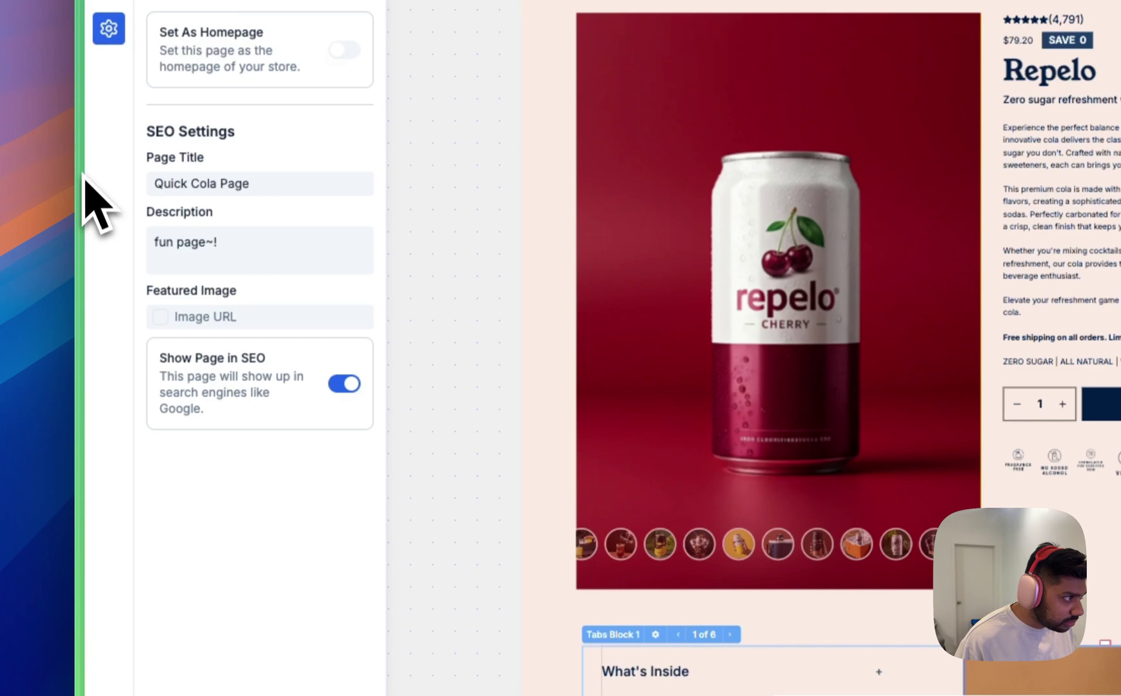
mouse_move(155, 280)
click(244, 557)
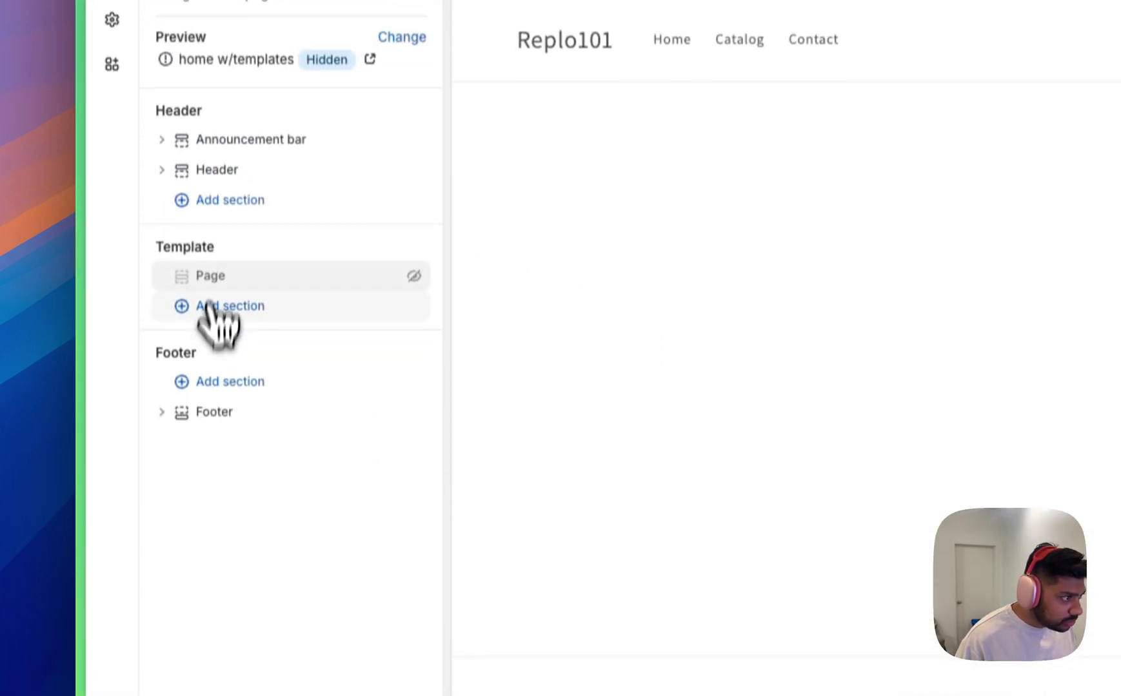
click(209, 305)
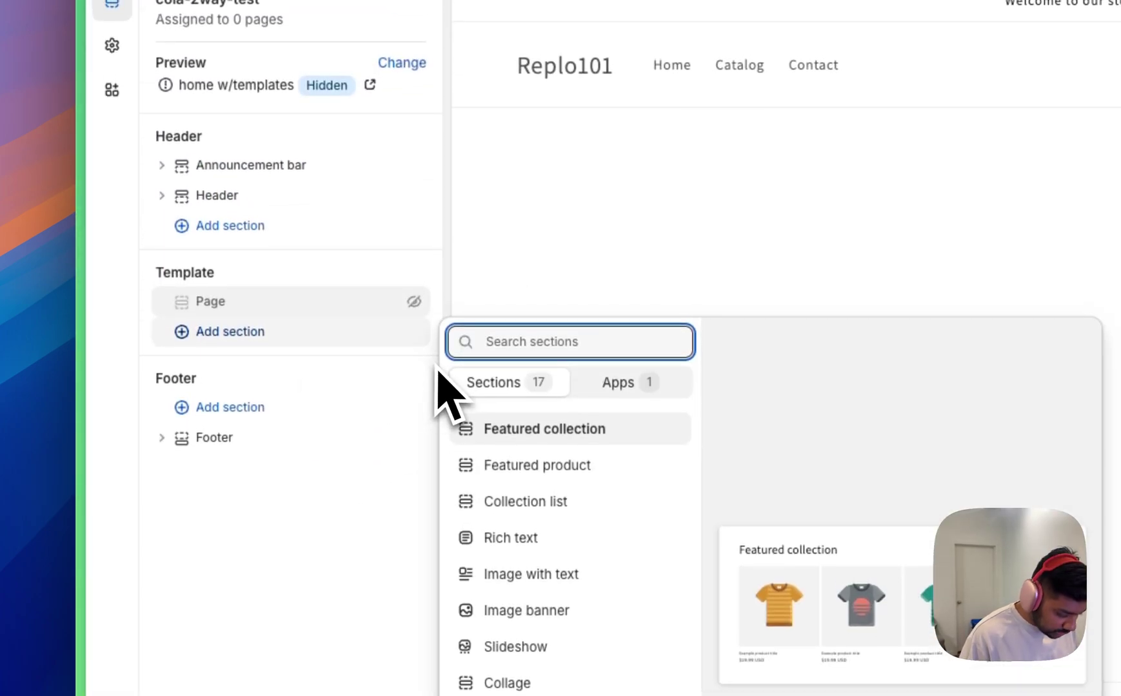
text(produ)
click(544, 430)
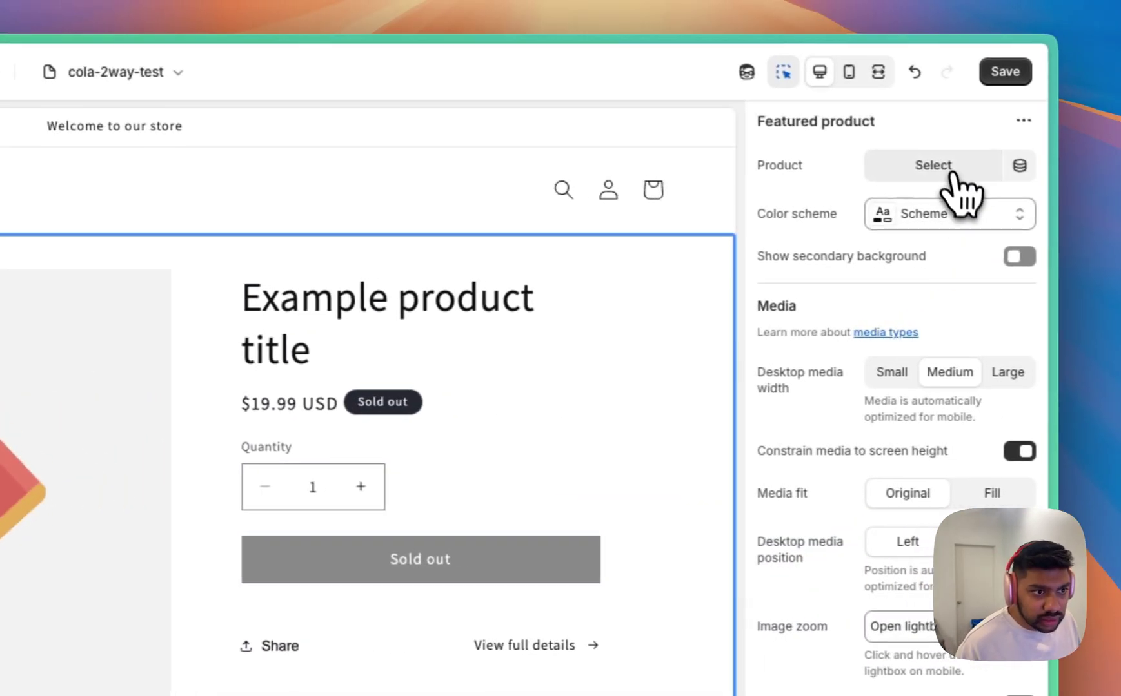
- Set the Featured product section to show the Repelo cherry cola, comparing against the Replo page
click(1019, 162)
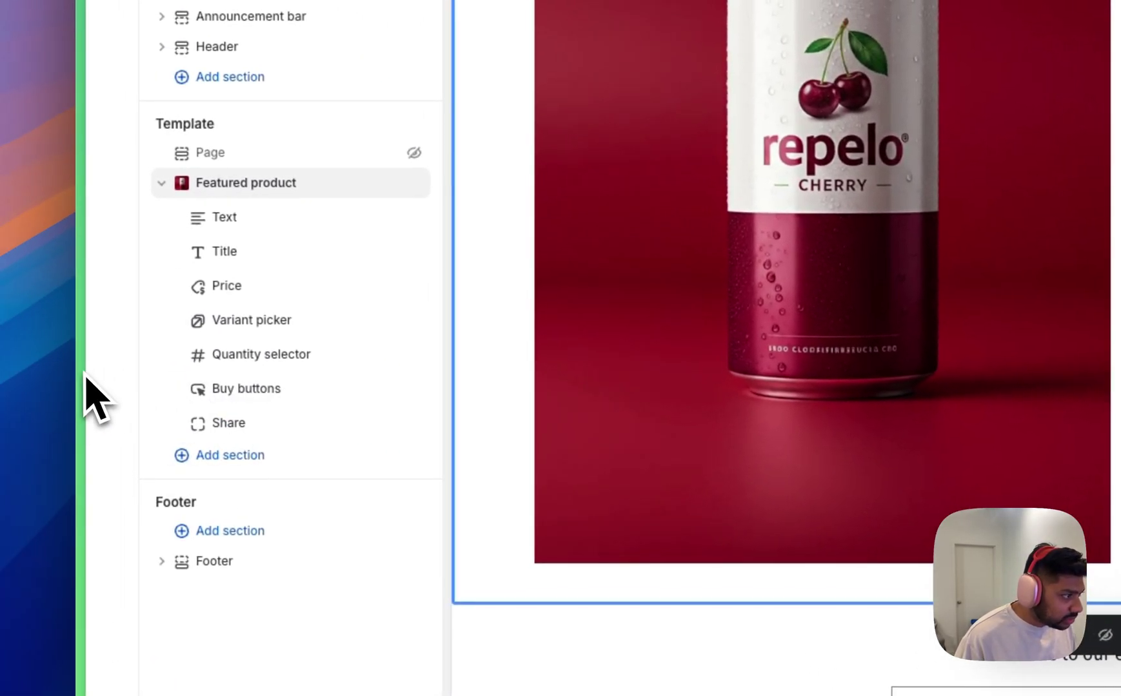
mouse_move(105, 350)
click(333, 261)
scroll(765, 509, down, 10)
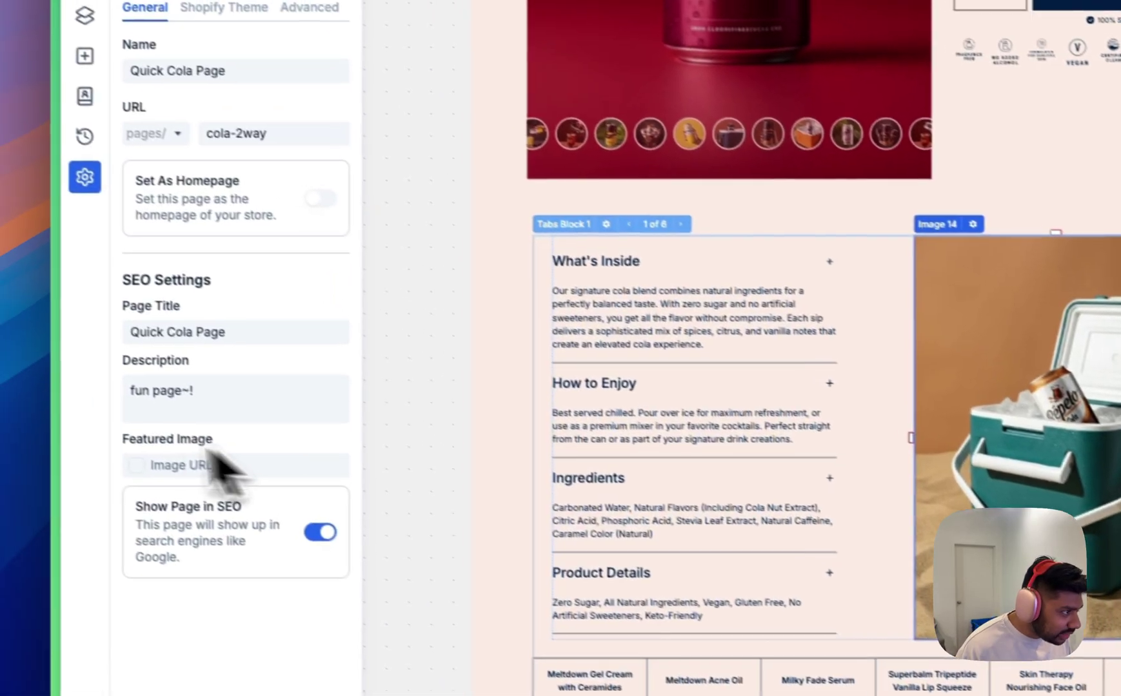
mouse_move(100, 438)
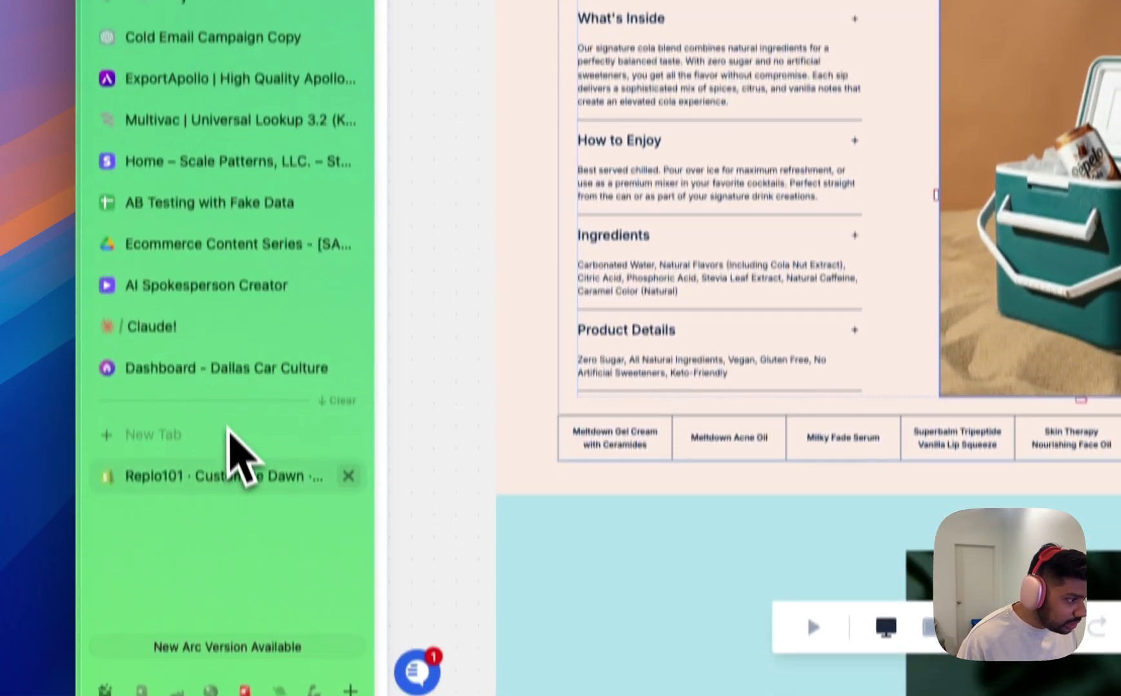
click(234, 474)
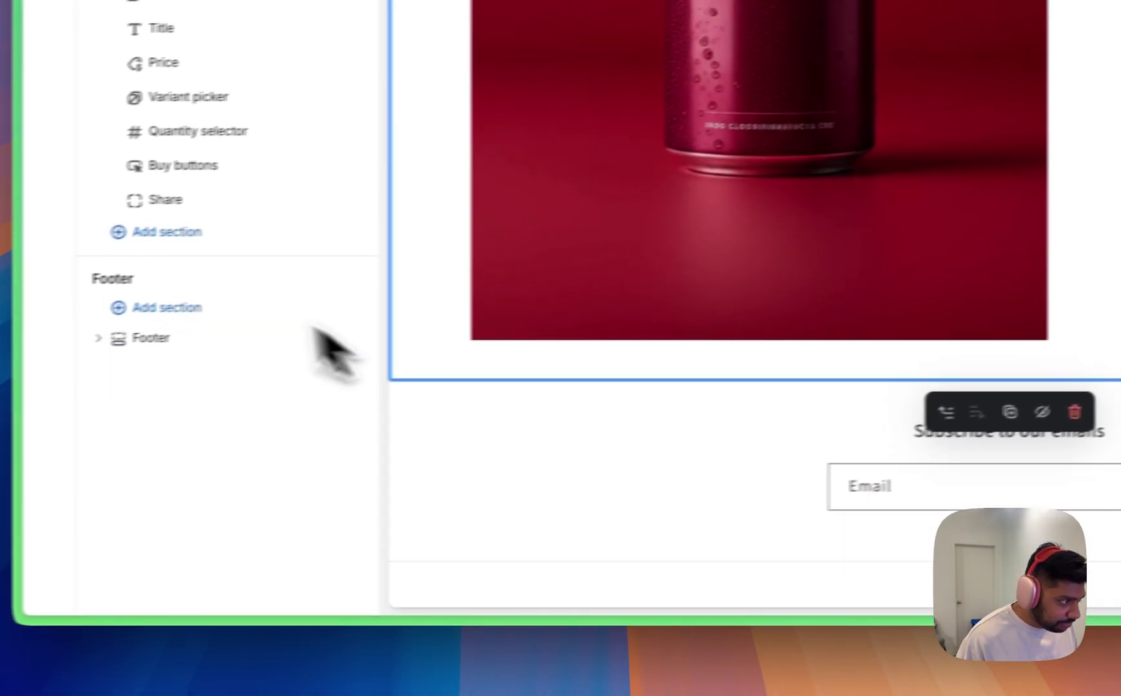
- Add a Collapsible content section below Featured product and give it a fifth collapsible row
click(216, 227)
scroll(641, 336, down, 3)
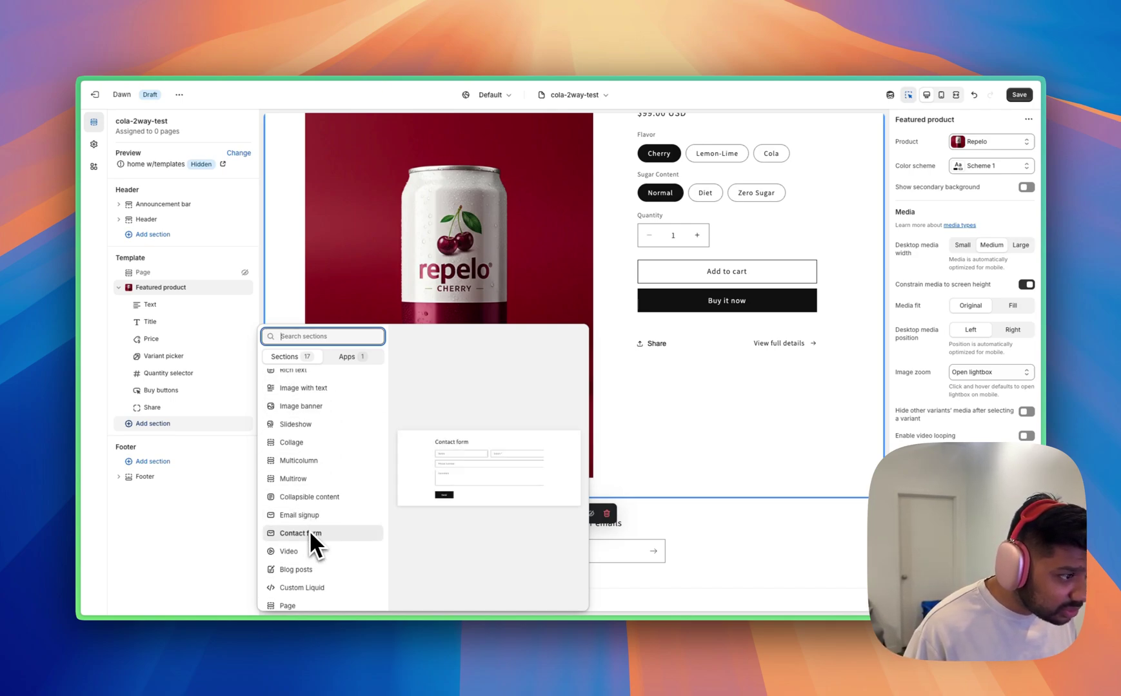
scroll(309, 529, up, 2)
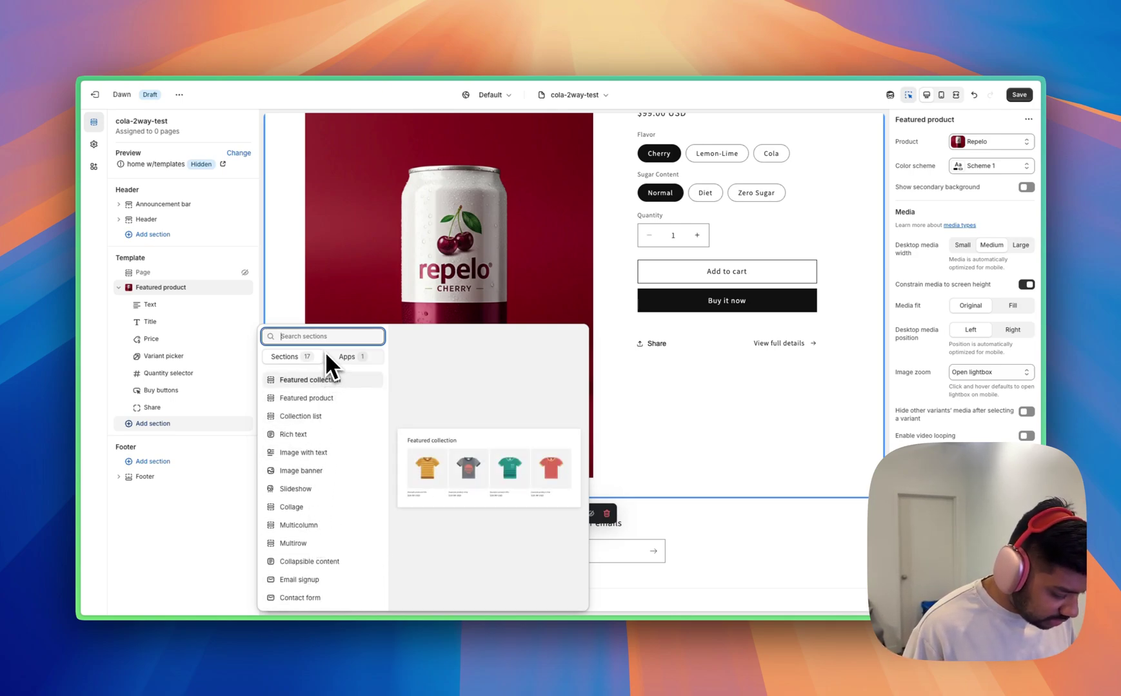
text(faq)
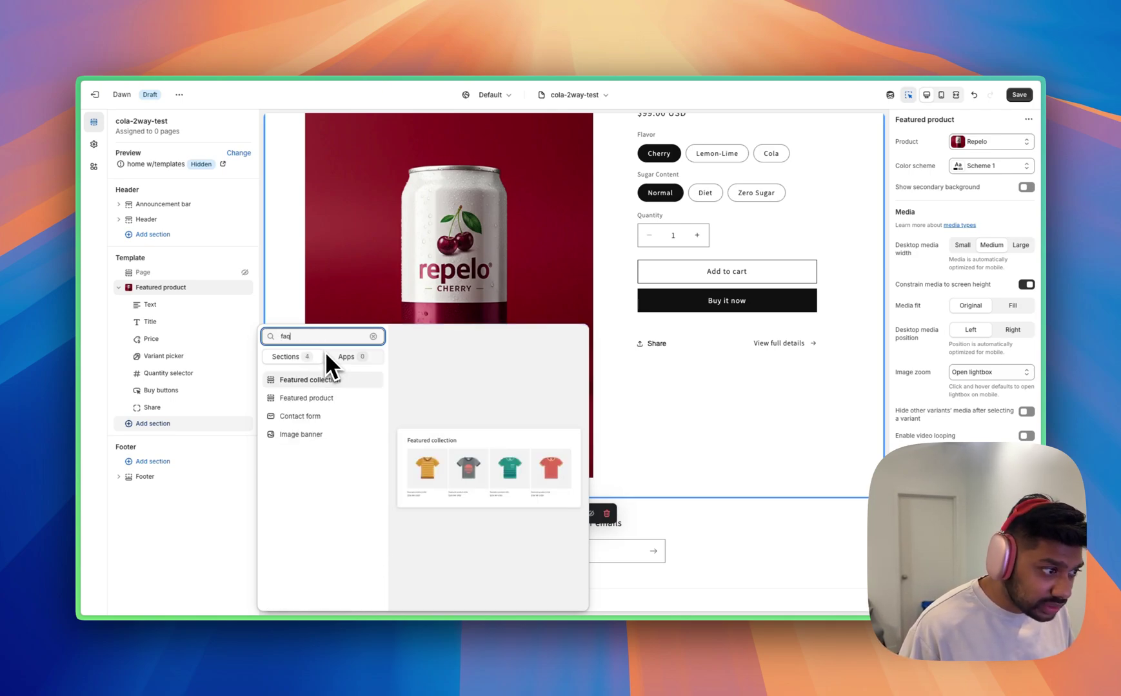
key(BackSpace)
key(BackSpace)
key(BackSpace)
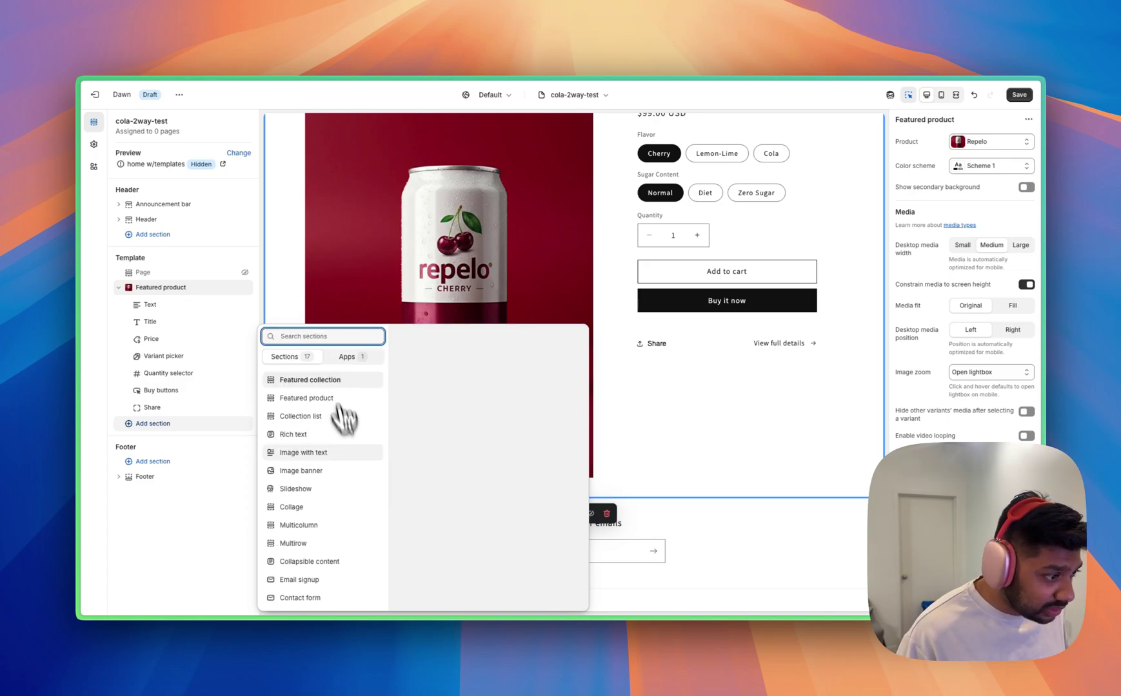
scroll(342, 426, down, 3)
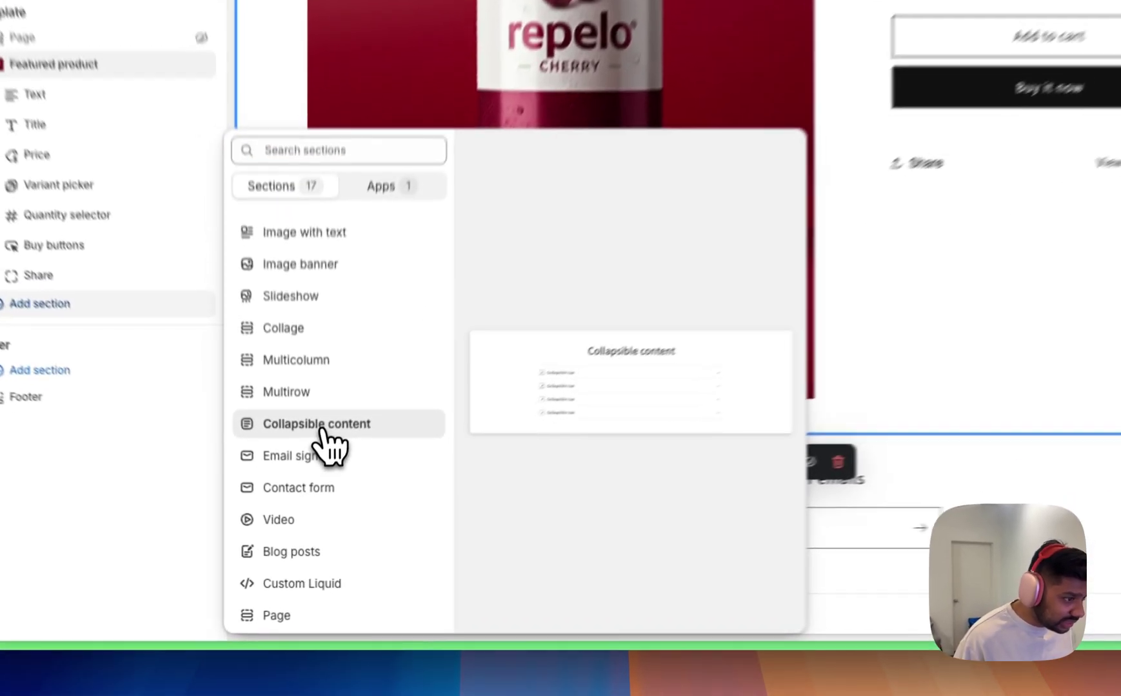
click(316, 495)
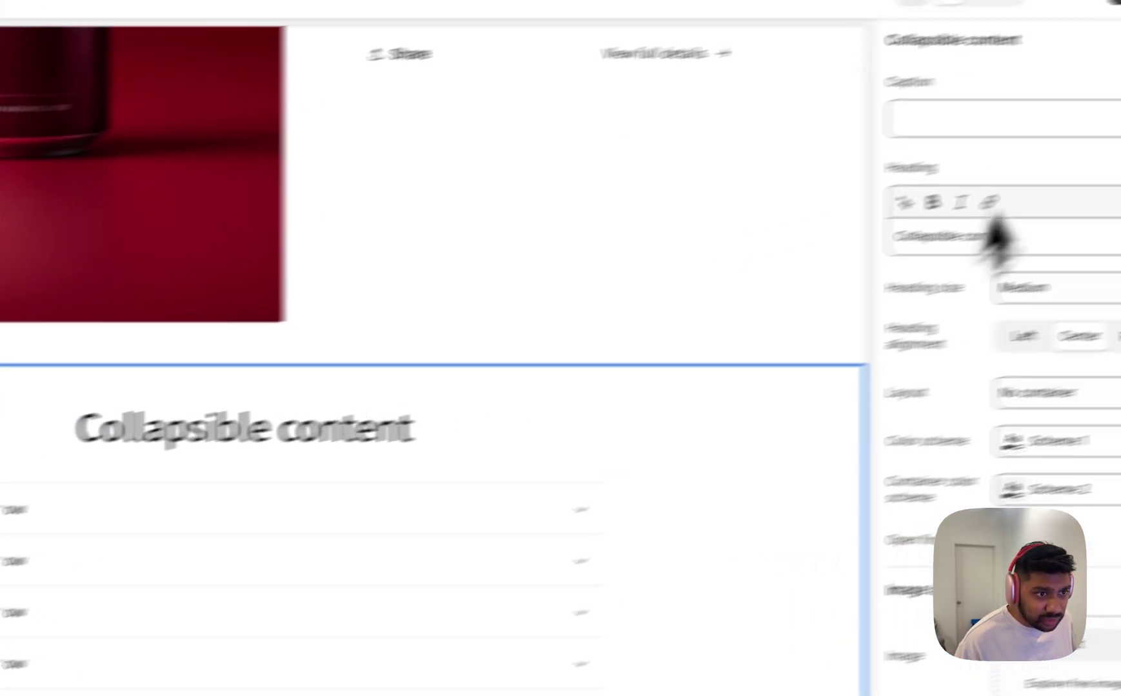
click(288, 426)
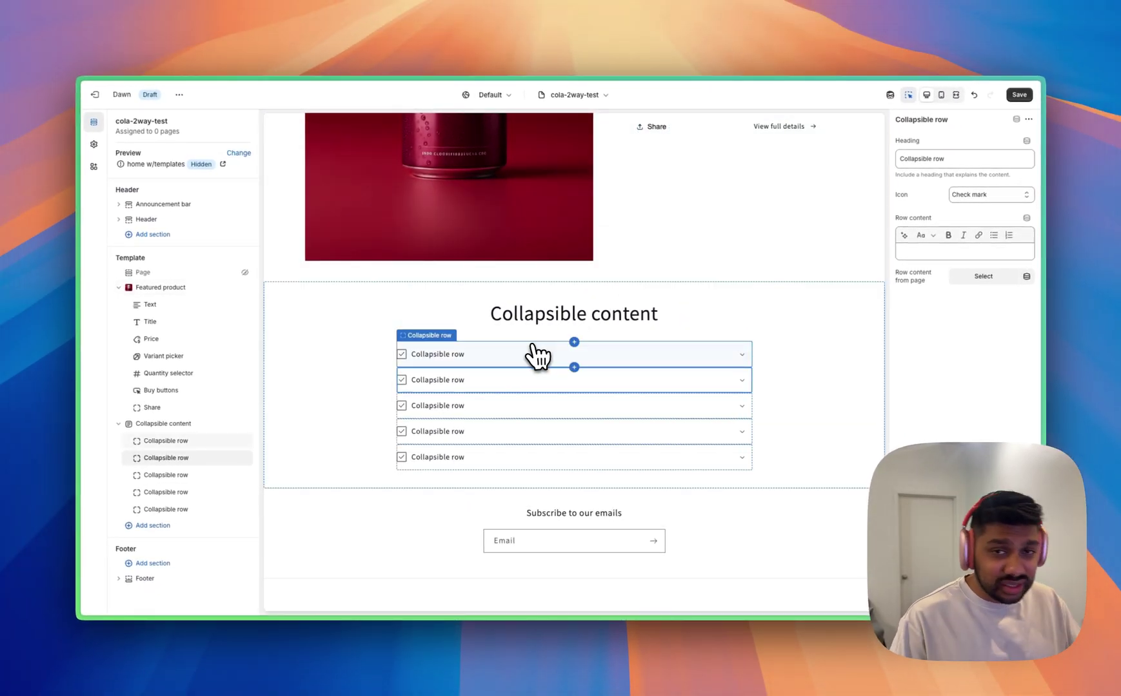
scroll(538, 354, up, 5)
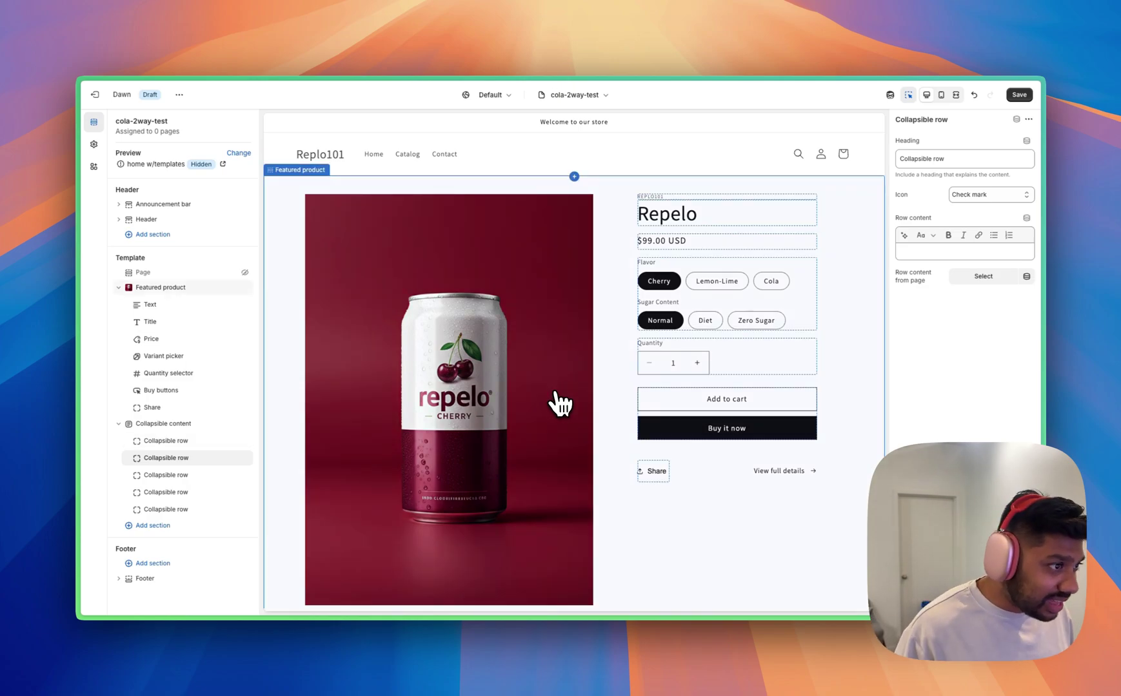
- Compare the template with the Replo page editor, then return to the Shopify theme editor
scroll(561, 403, down, 5)
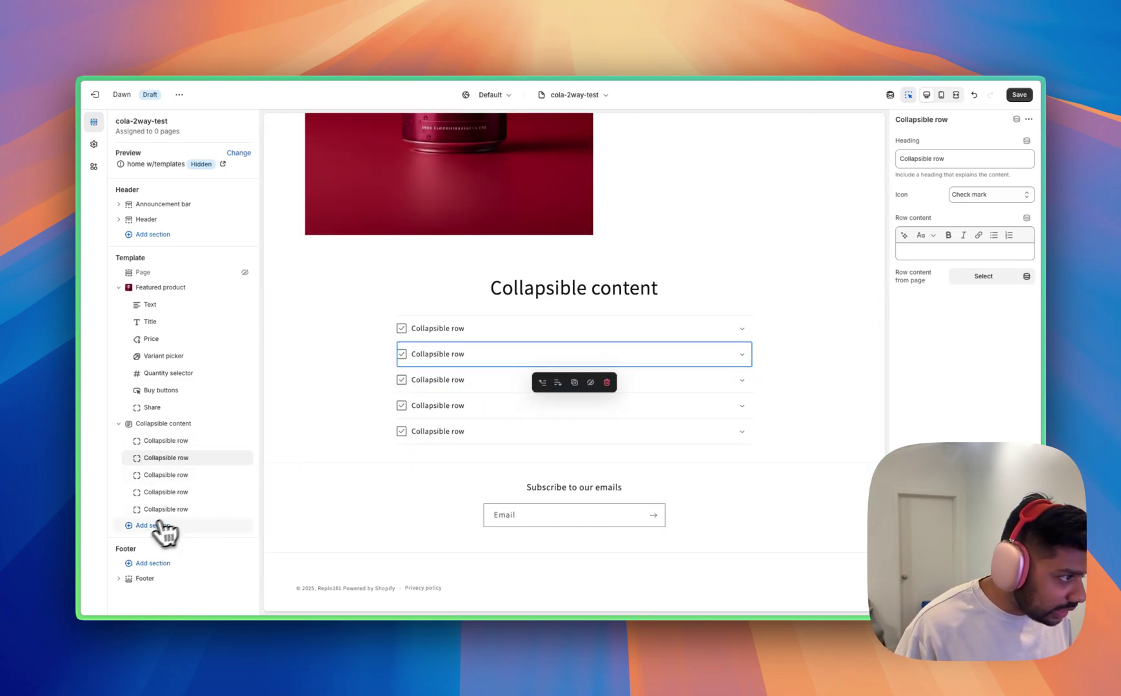
mouse_move(75, 312)
click(195, 217)
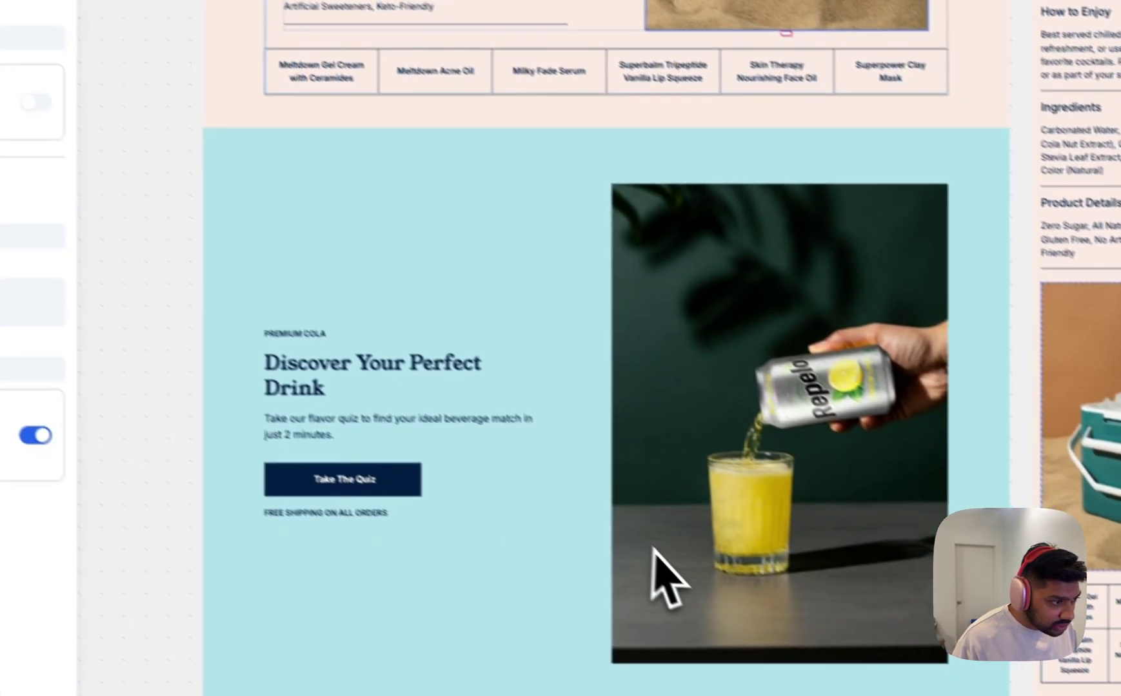
scroll(651, 548, down, 2)
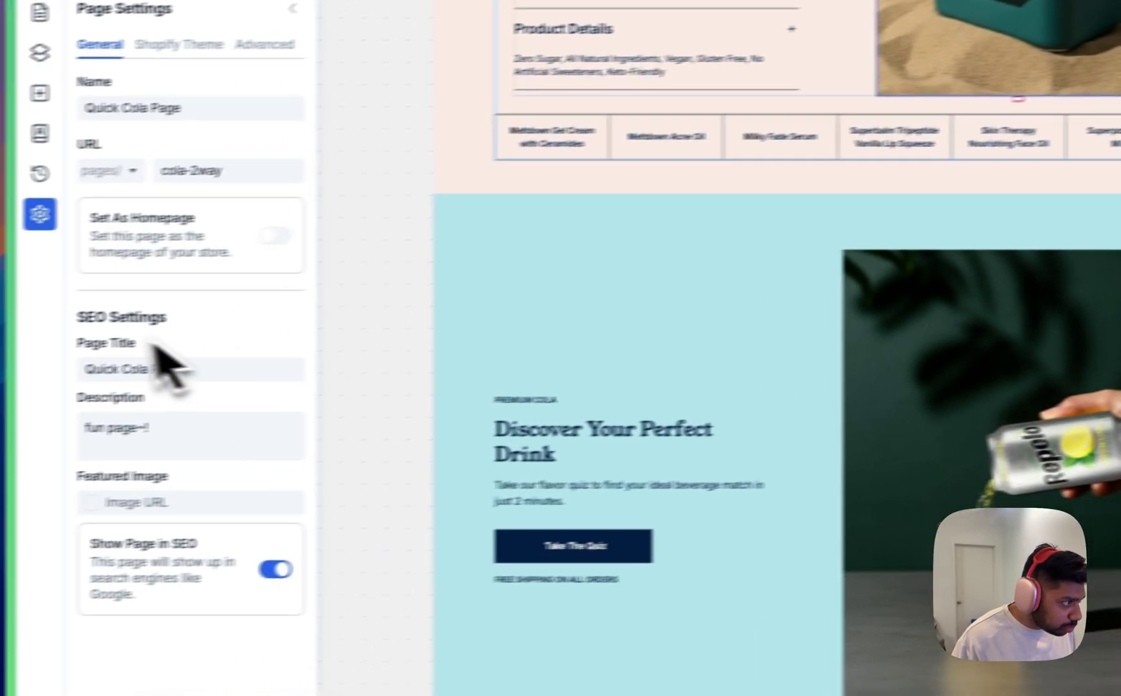
mouse_move(90, 349)
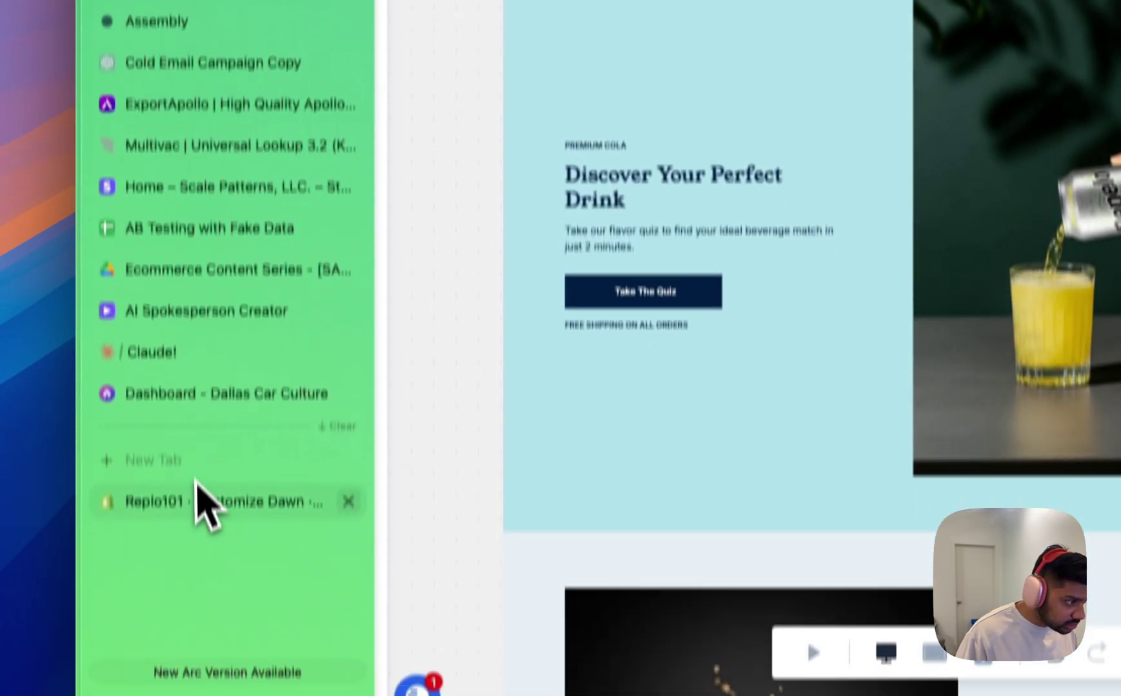
click(205, 501)
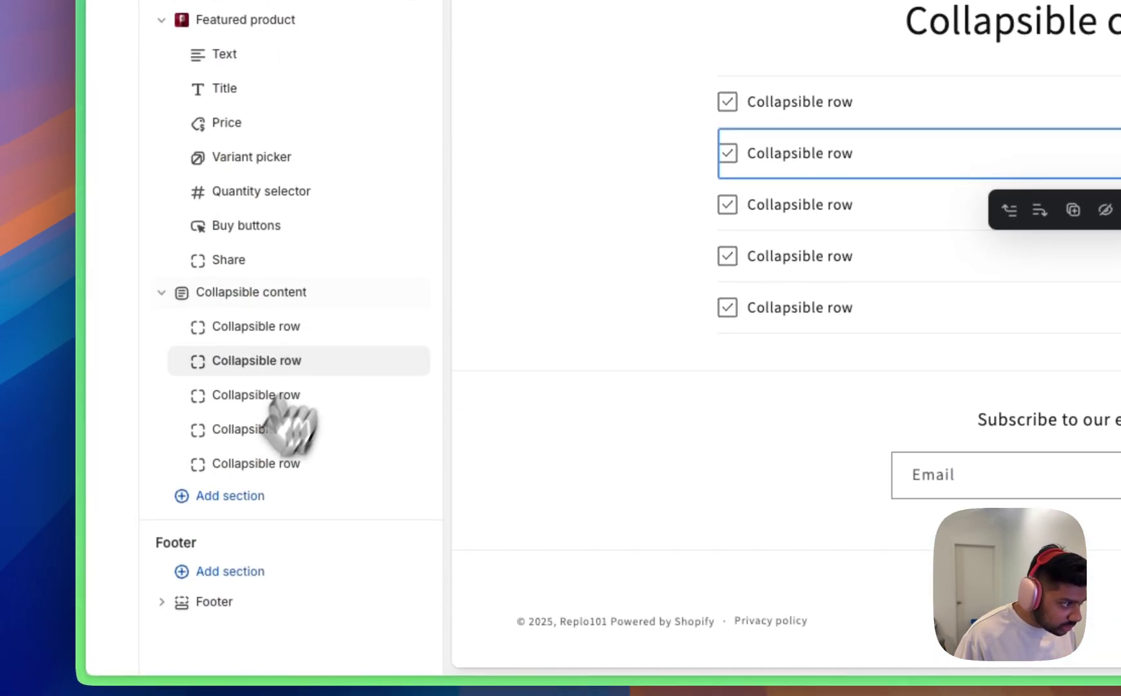
- Add an Image with text section with a Large desktop image of the cherry zero-sugar can
click(226, 497)
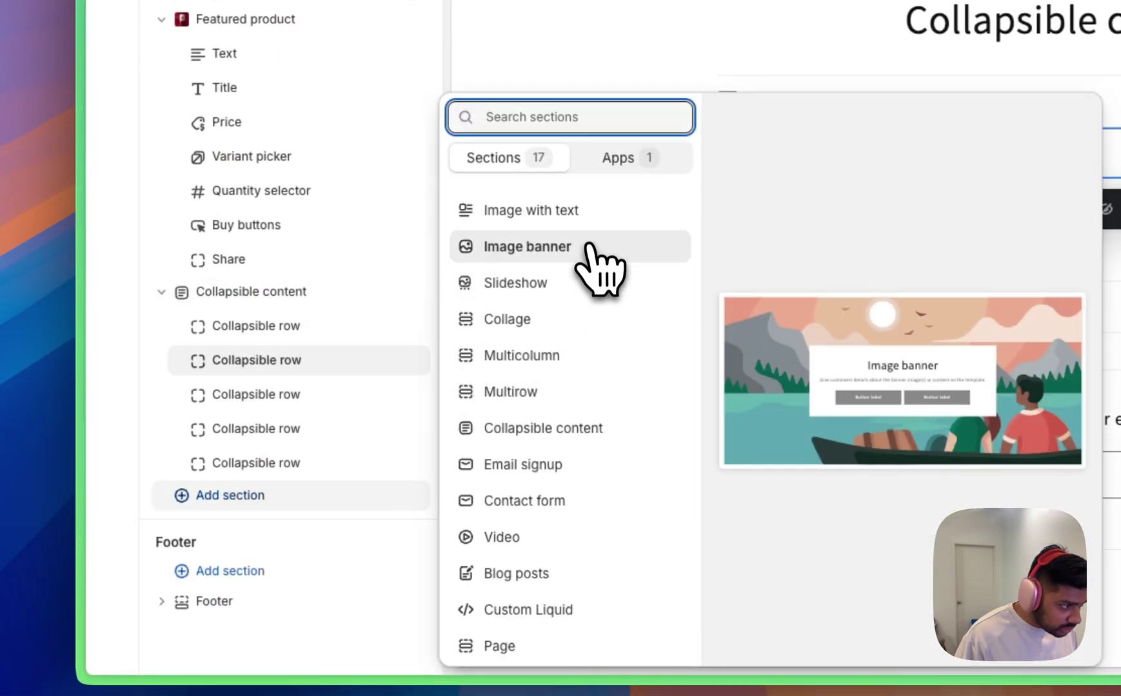
click(591, 205)
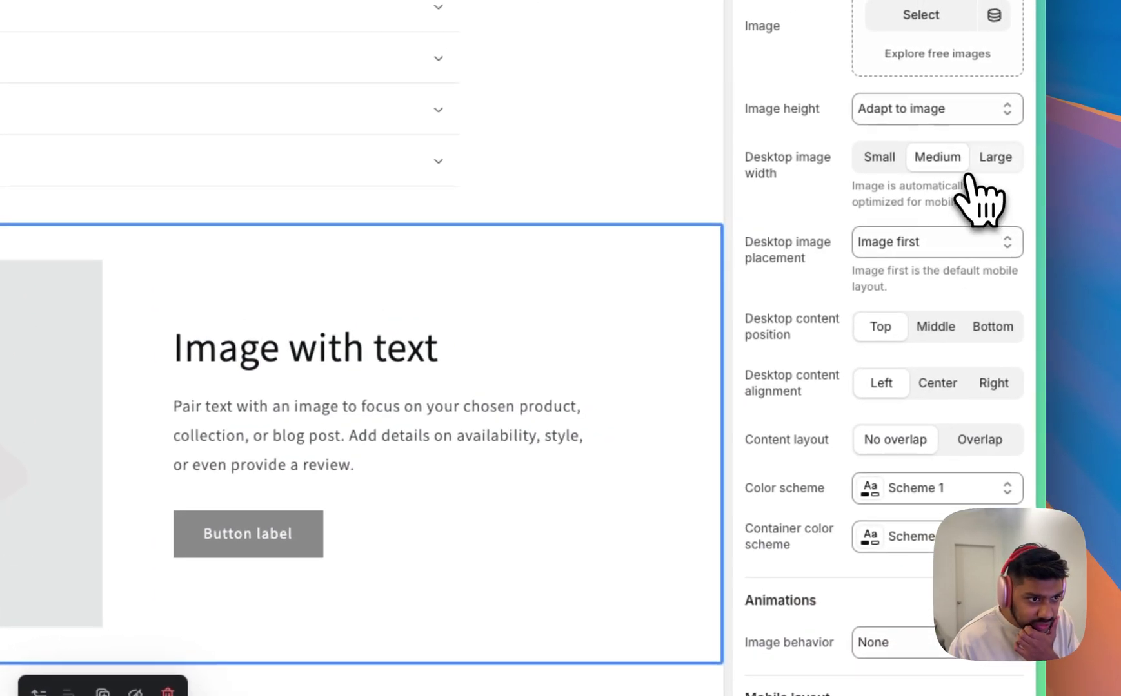
click(995, 160)
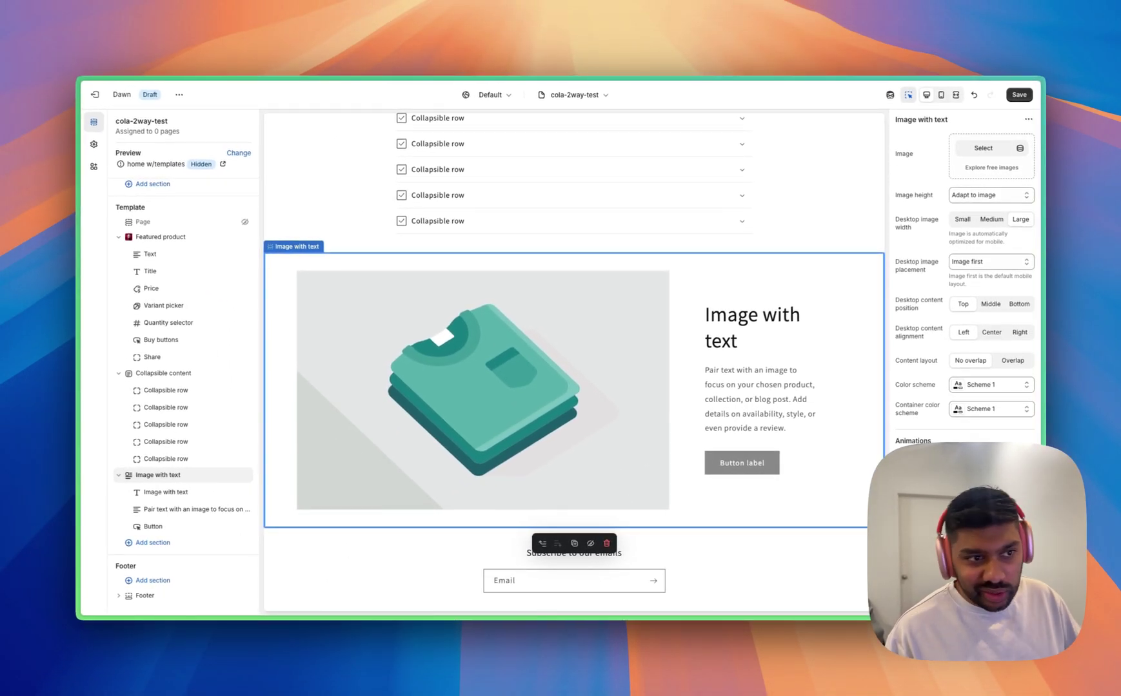
click(983, 147)
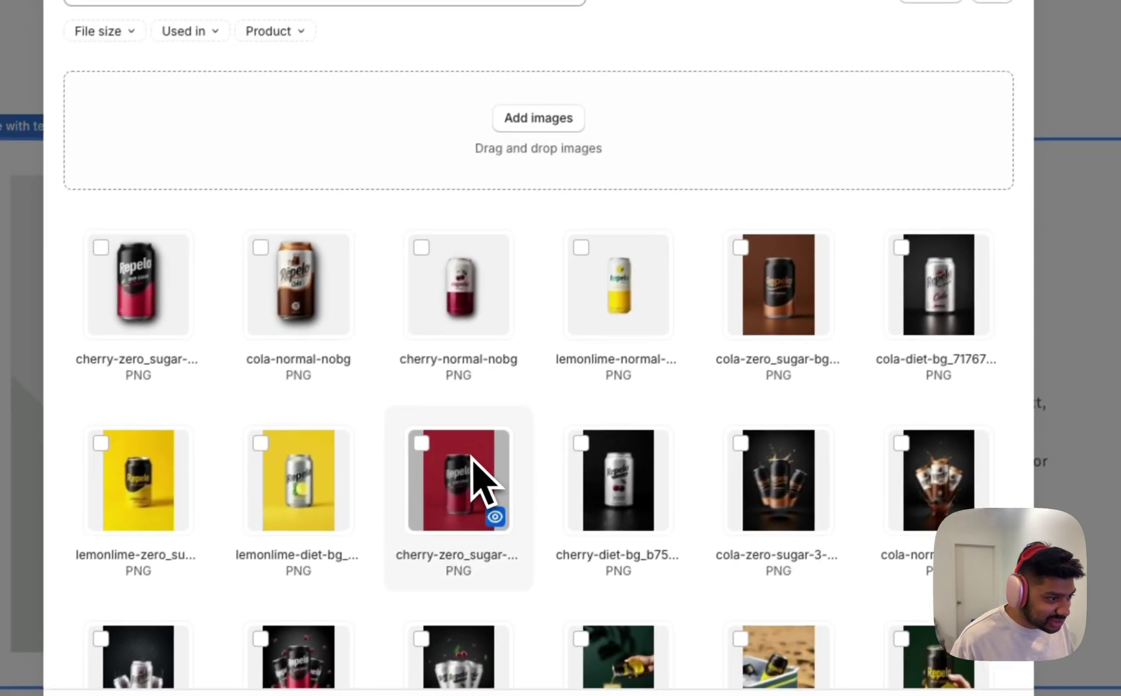
click(481, 481)
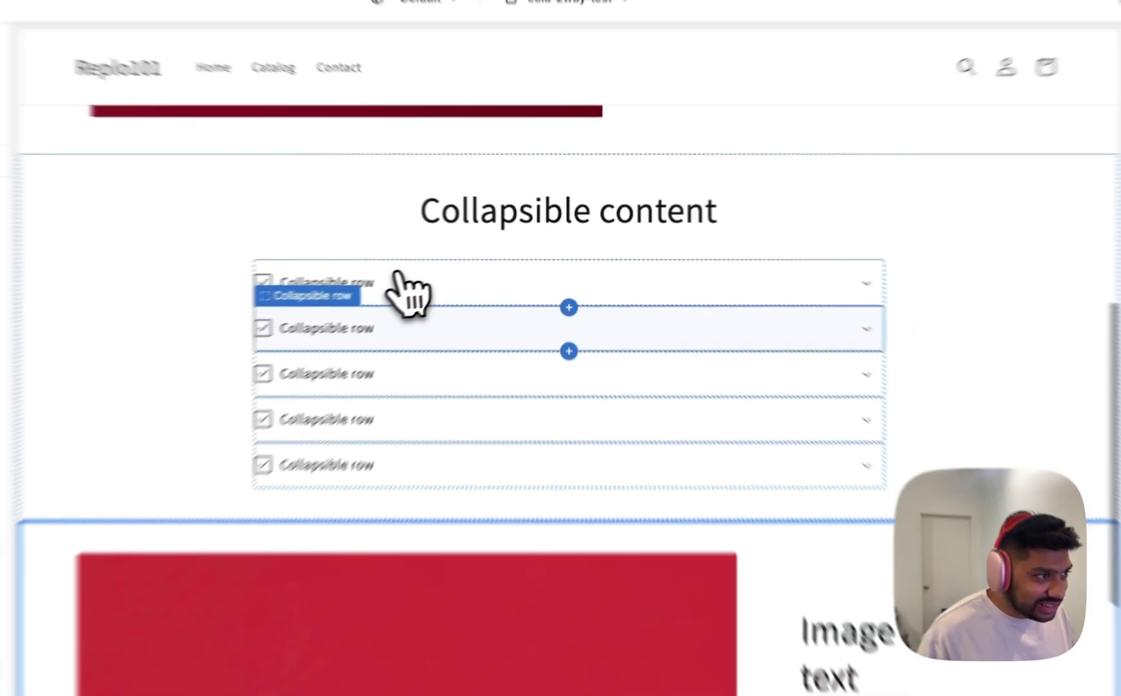
scroll(471, 261, down, 3)
scroll(472, 265, down, 5)
scroll(475, 258, up, 15)
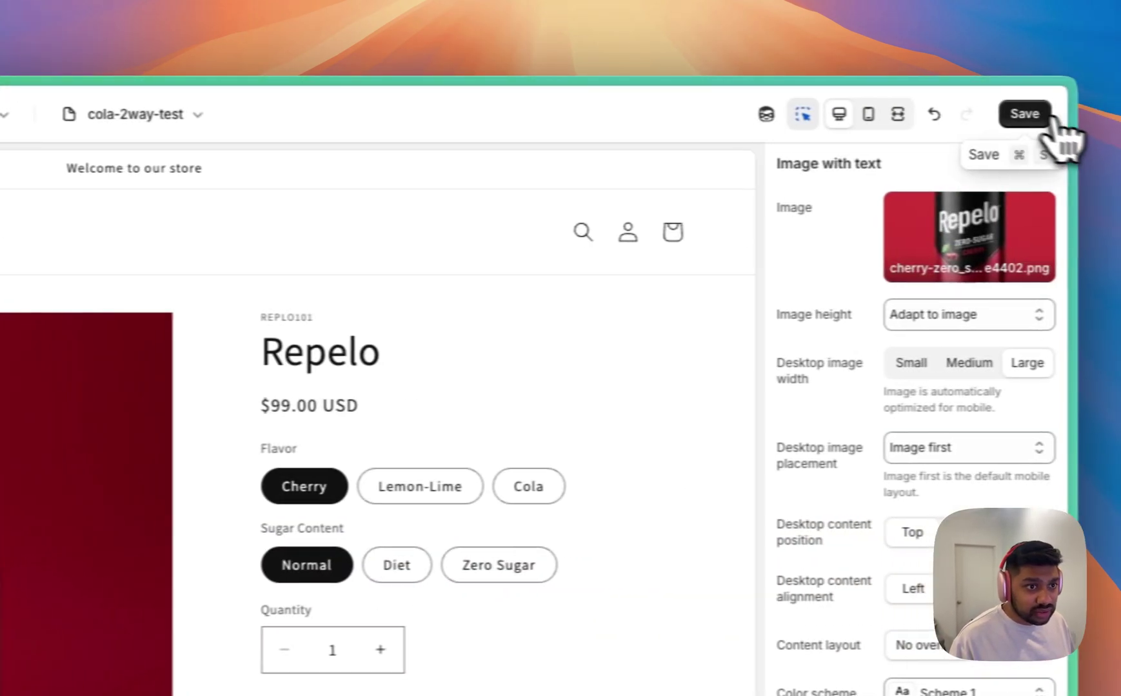
- Save the cola-2way-test template and go to the store's Pages list
click(1047, 118)
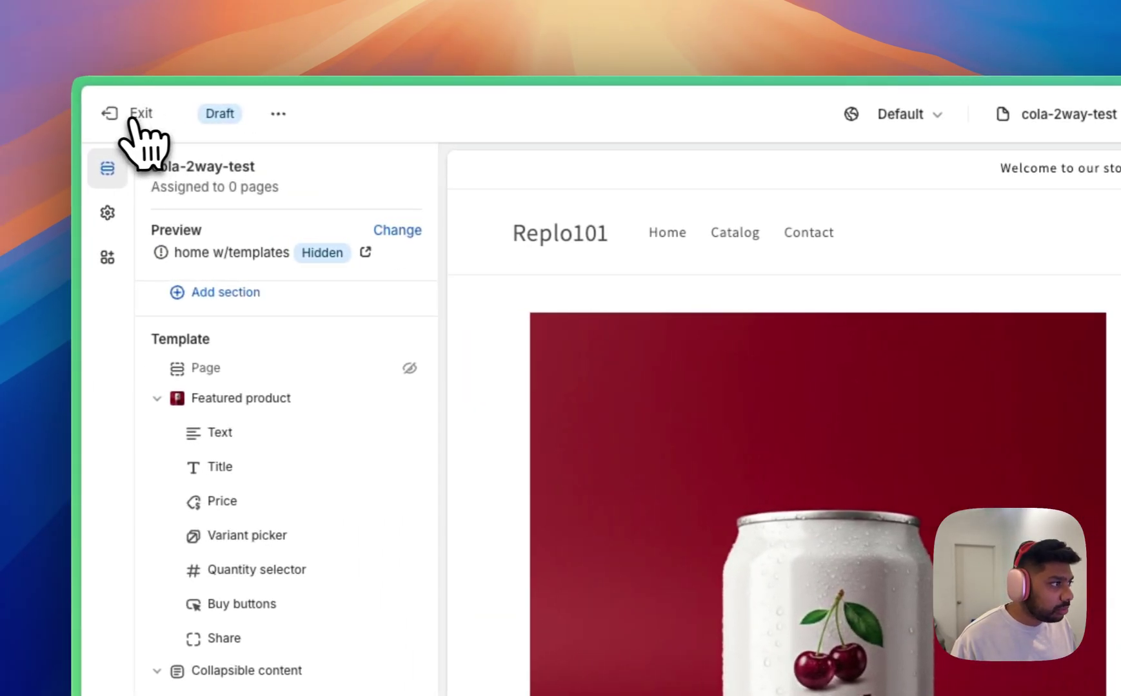
click(132, 113)
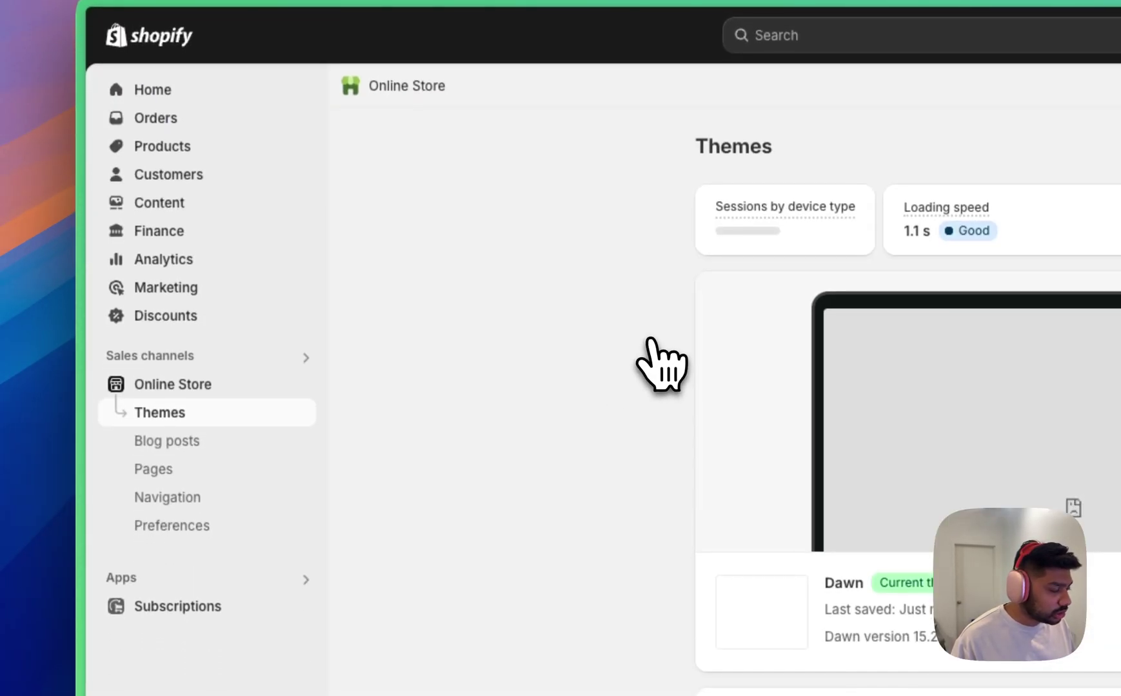
click(204, 472)
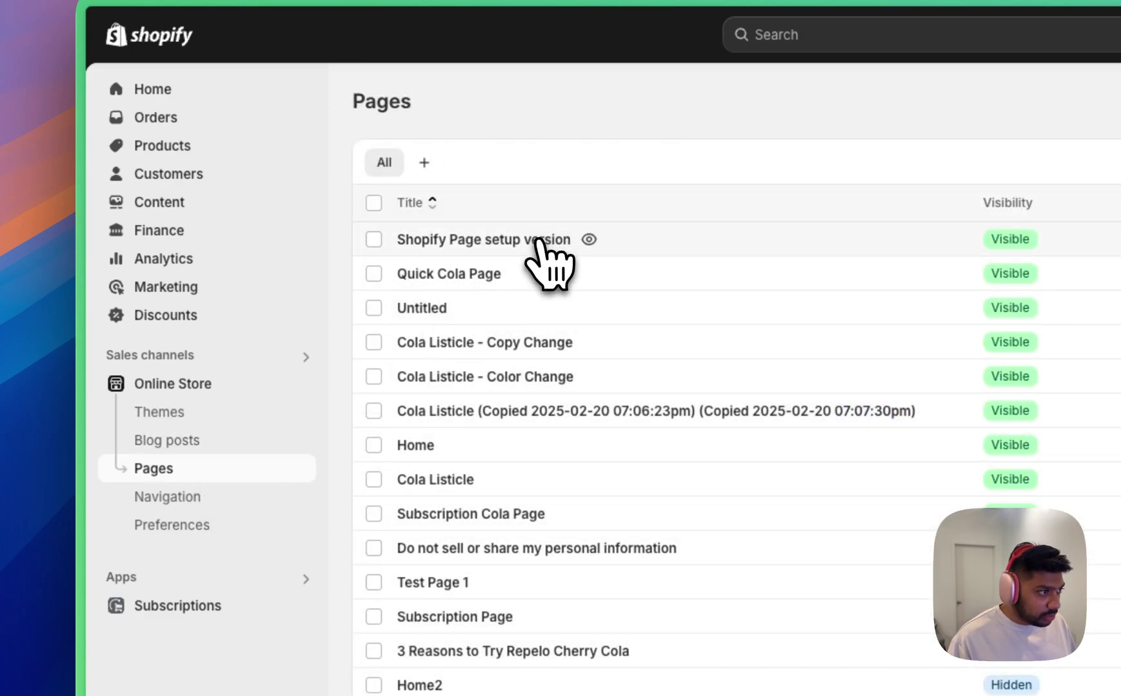
- Assign the cola-2way-test template to the Shopify Page setup version page and view it live
click(537, 242)
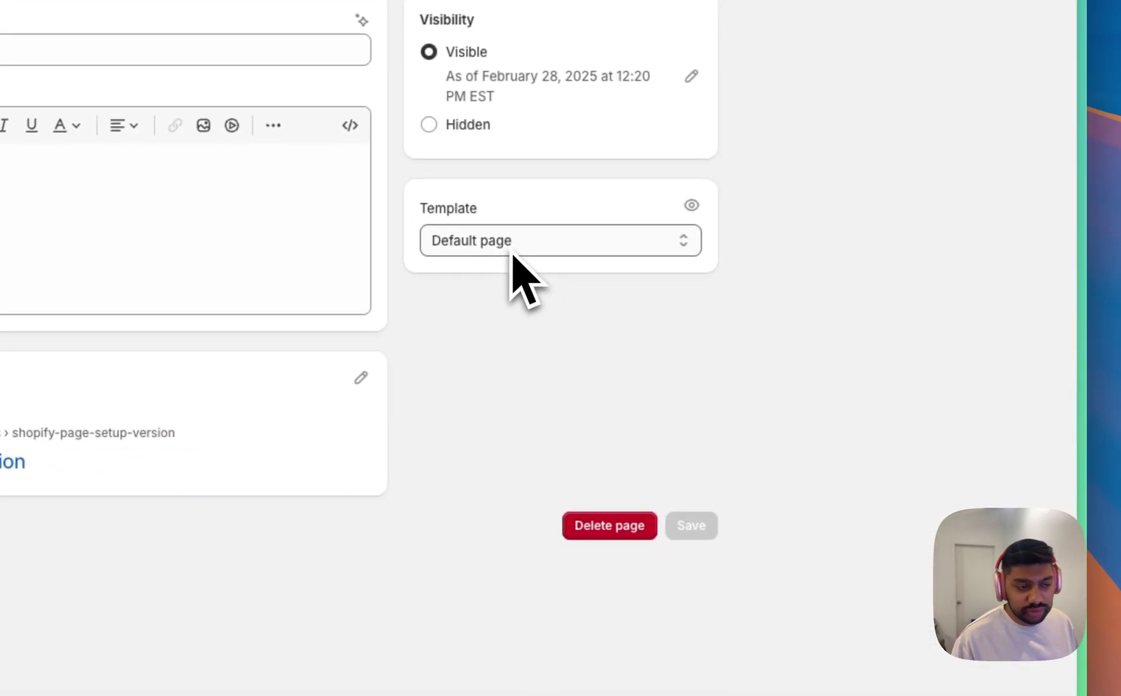
click(513, 245)
click(524, 263)
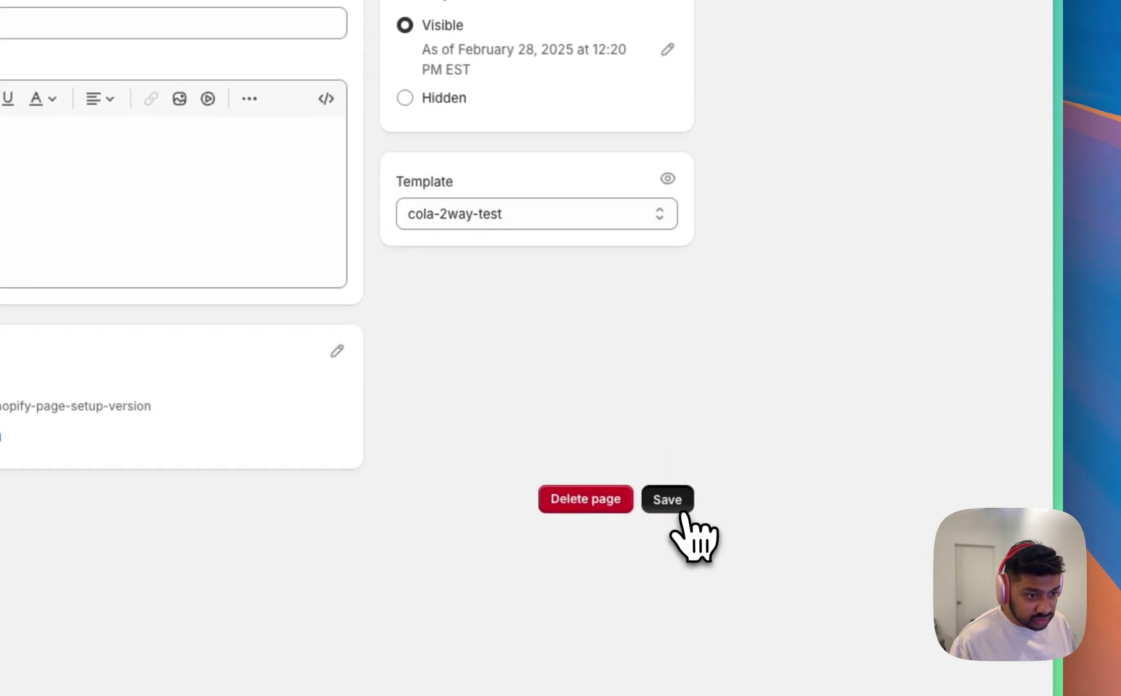
click(681, 511)
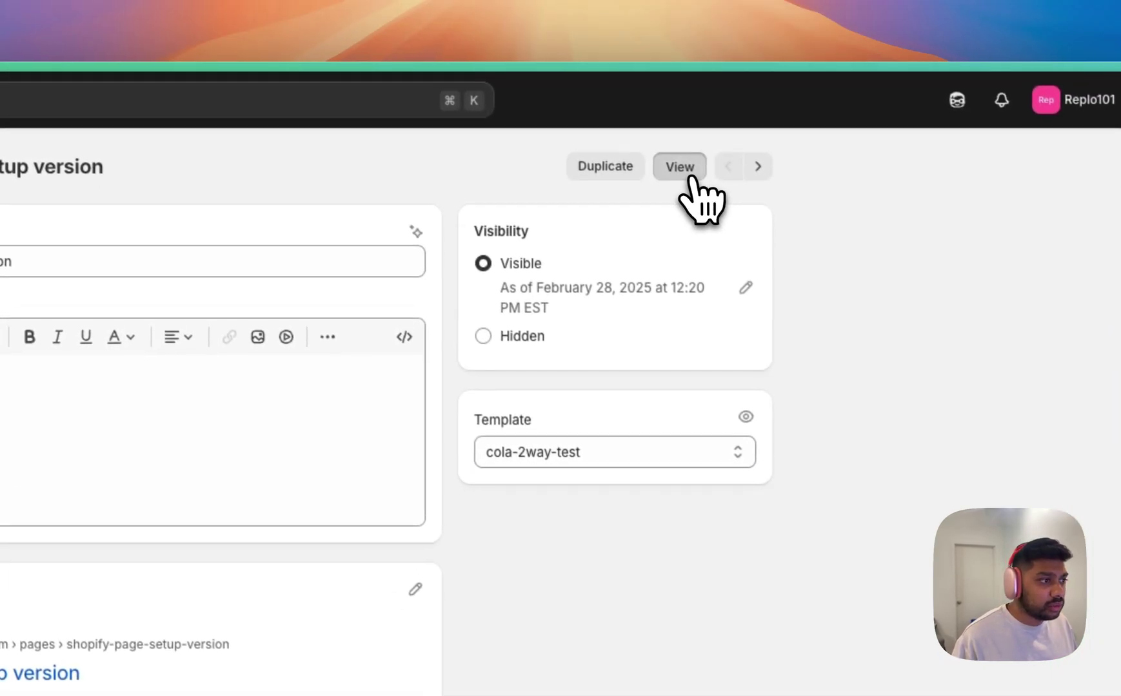
click(602, 0)
scroll(501, 445, down, 15)
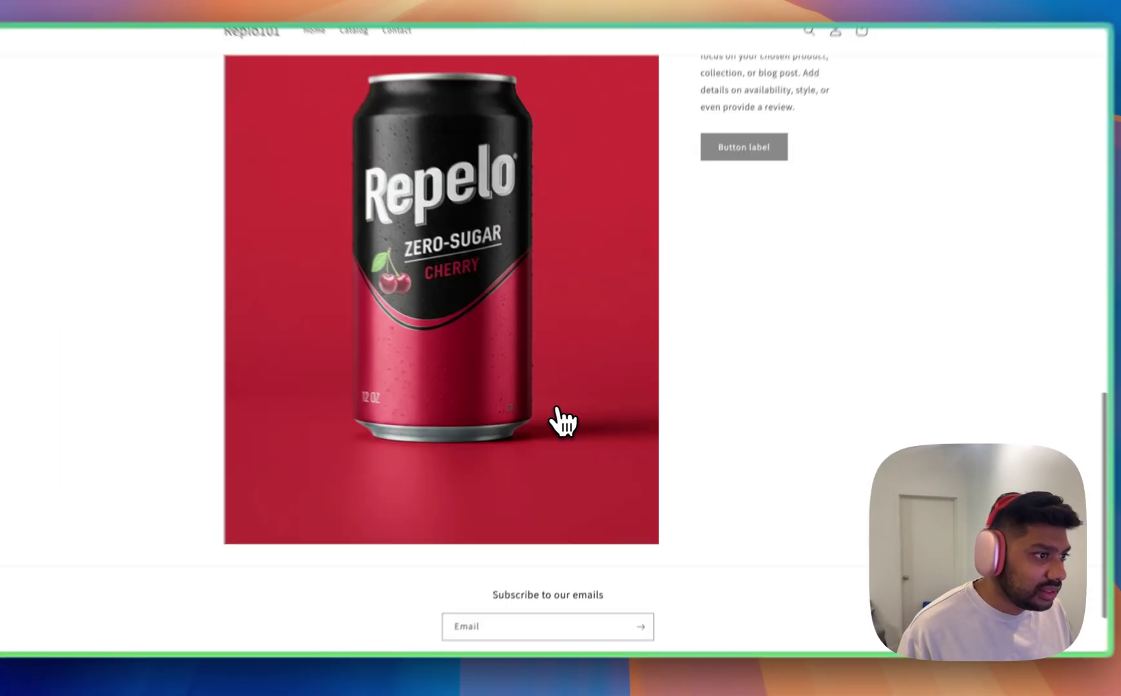
scroll(509, 442, up, 15)
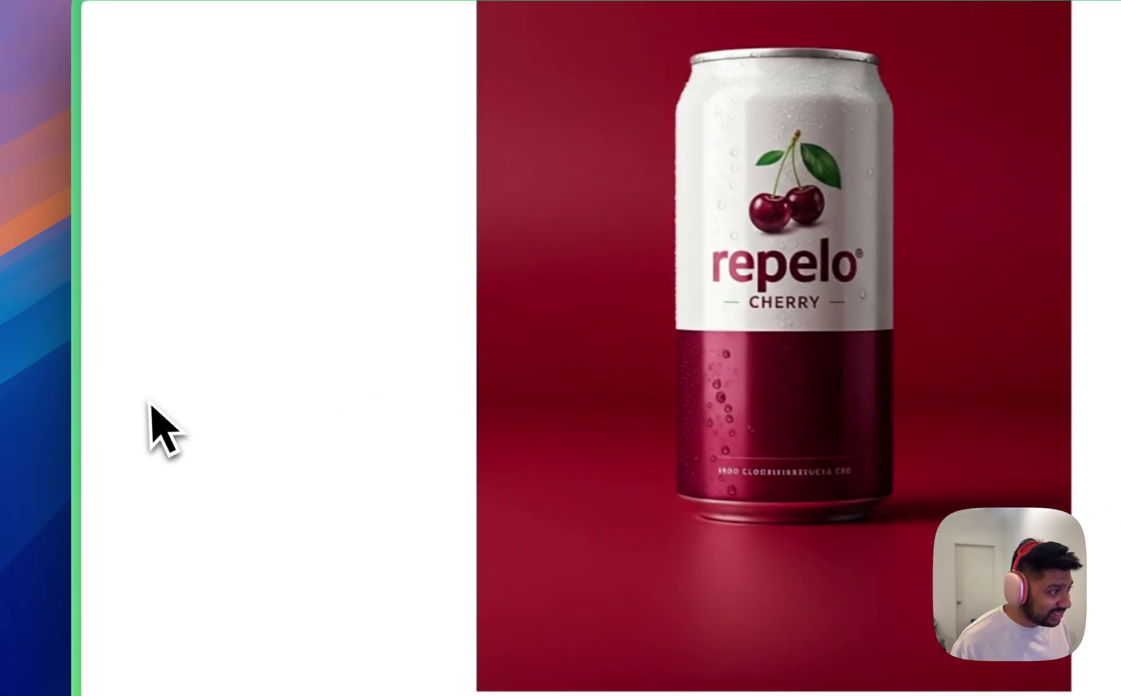
mouse_move(78, 285)
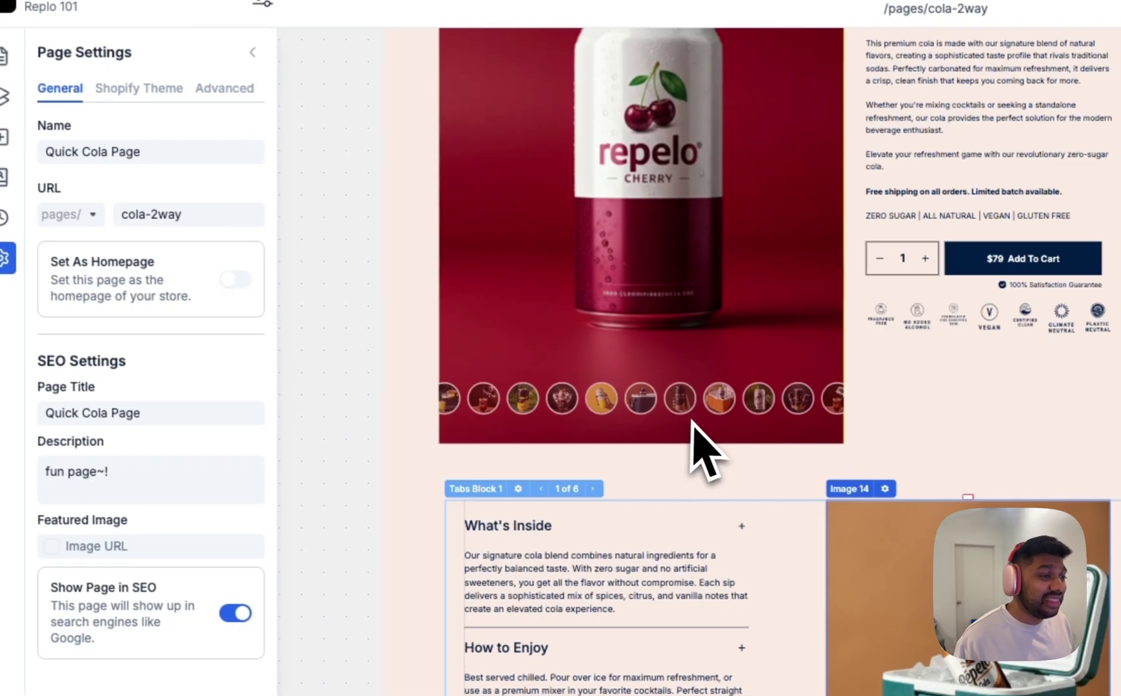
scroll(701, 376, up, 5)
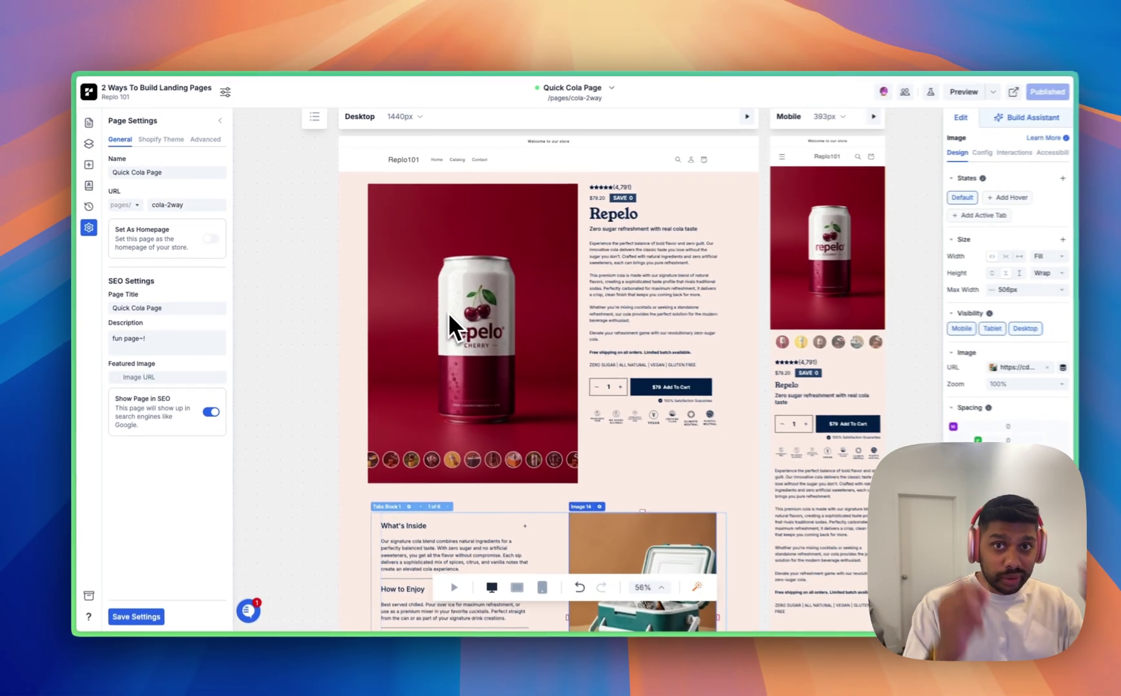